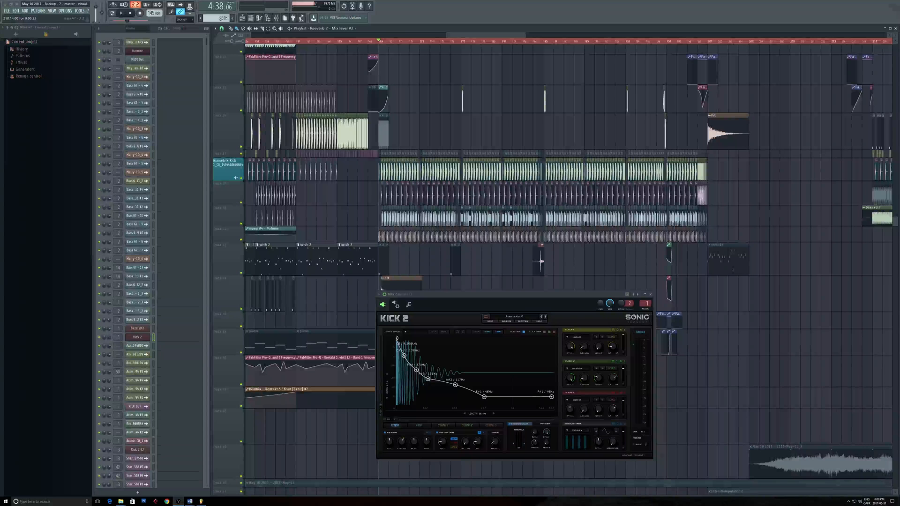
# - Play a passage of the drop in the playlist and inspect the mixer channels
pyautogui.press('space')
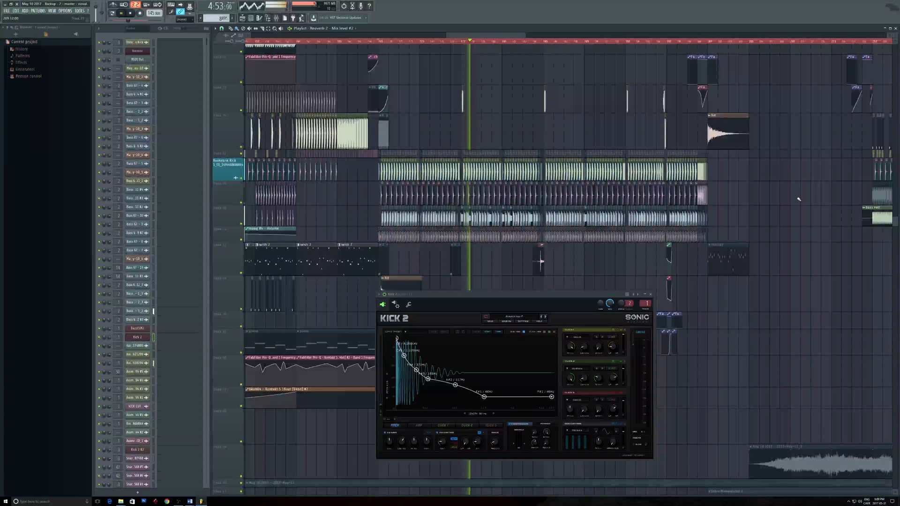
pyautogui.press('space')
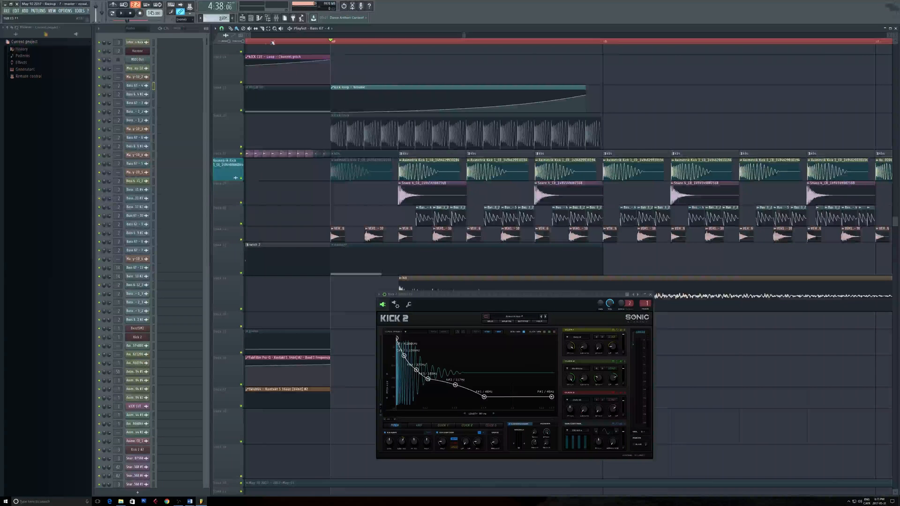
pyautogui.click(276, 19)
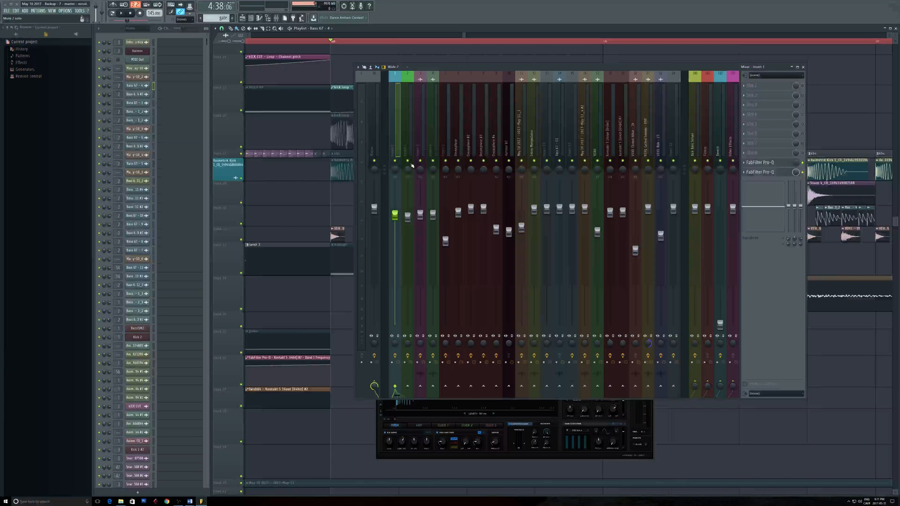
pyautogui.click(802, 66)
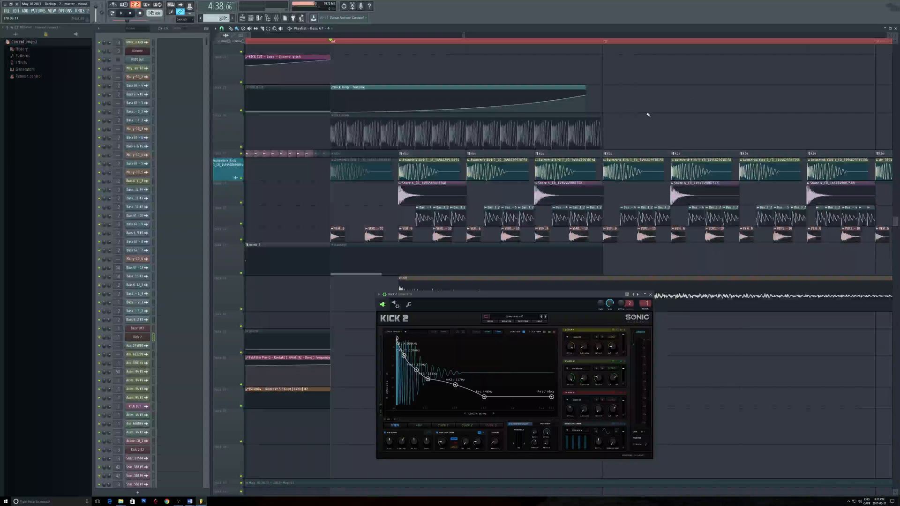
# - Play the drop from its start and examine the kick, snare, bass and hat clips across its opening bars
pyautogui.press('space')
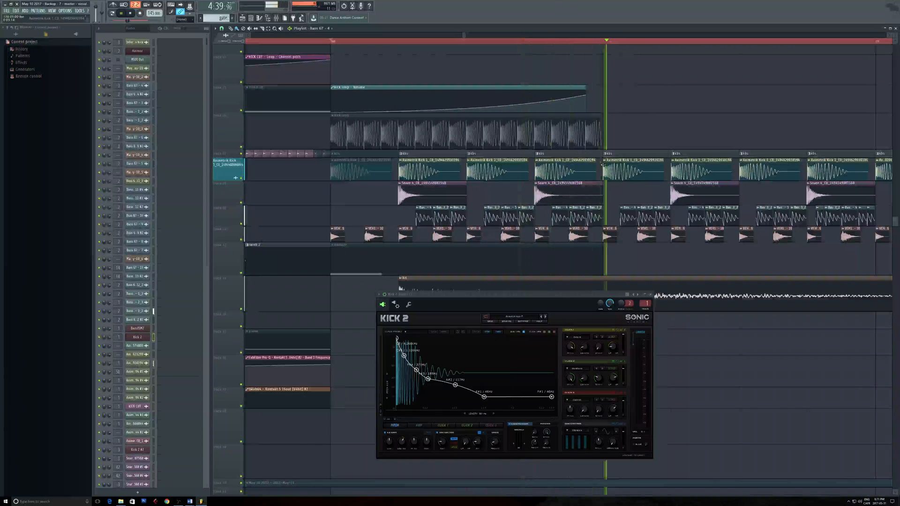
pyautogui.scroll(-3, 517, 172)
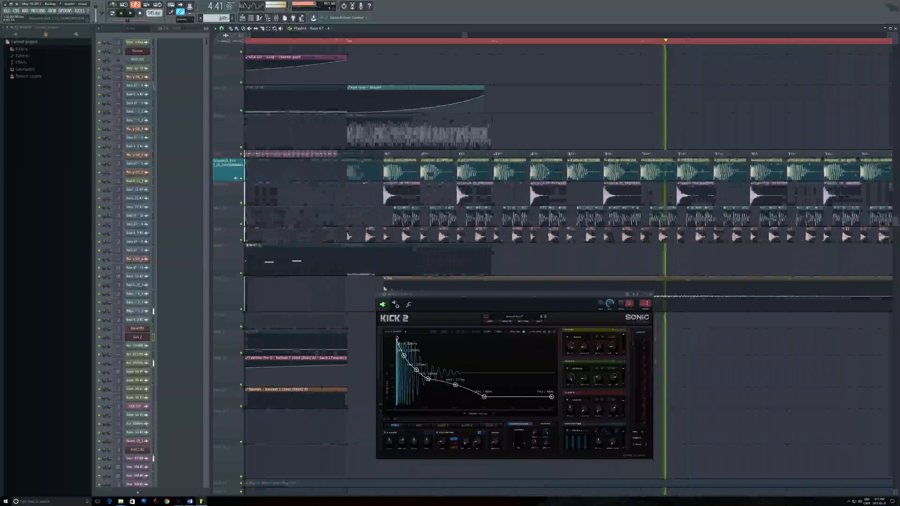
pyautogui.moveTo(517, 180); pyautogui.dragTo(364, 187)
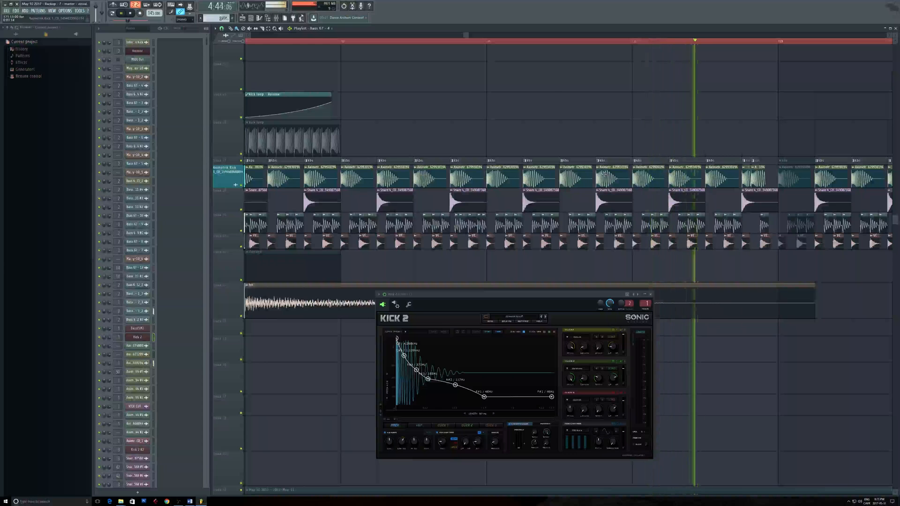
pyautogui.scroll(-4, 603, 173)
pyautogui.moveTo(603, 174); pyautogui.dragTo(553, 178)
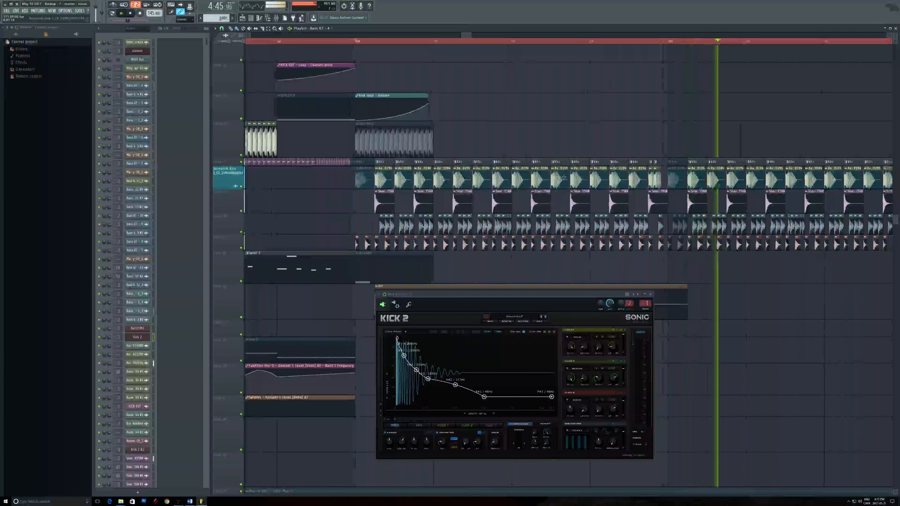
pyautogui.press('space')
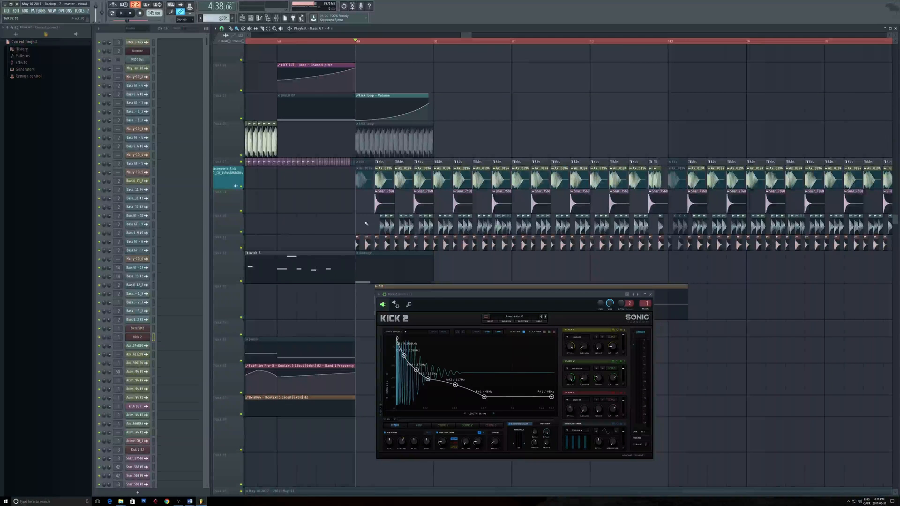
# - Examine the Bass 67 sample in the Edison audio editor, marking the tail of its waveform, and close the sample windows
pyautogui.click(137, 311)
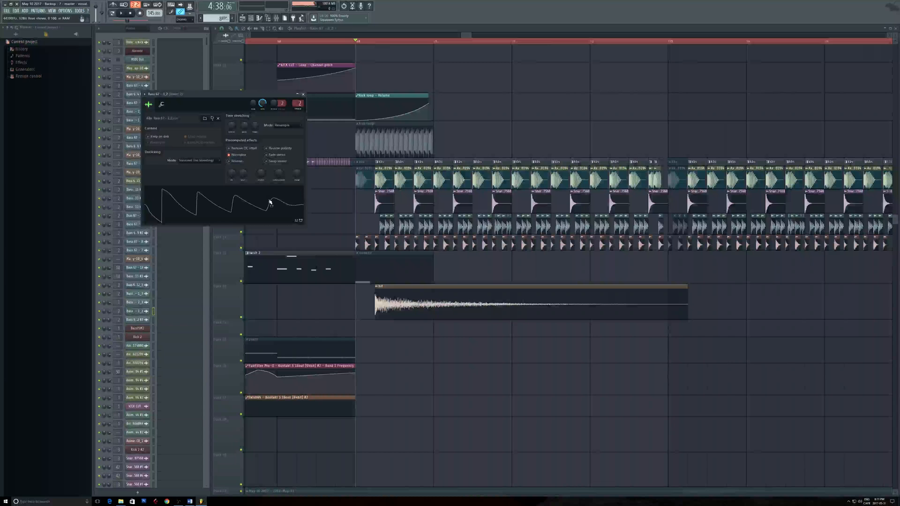
pyautogui.rightClick(270, 202)
pyautogui.click(281, 212)
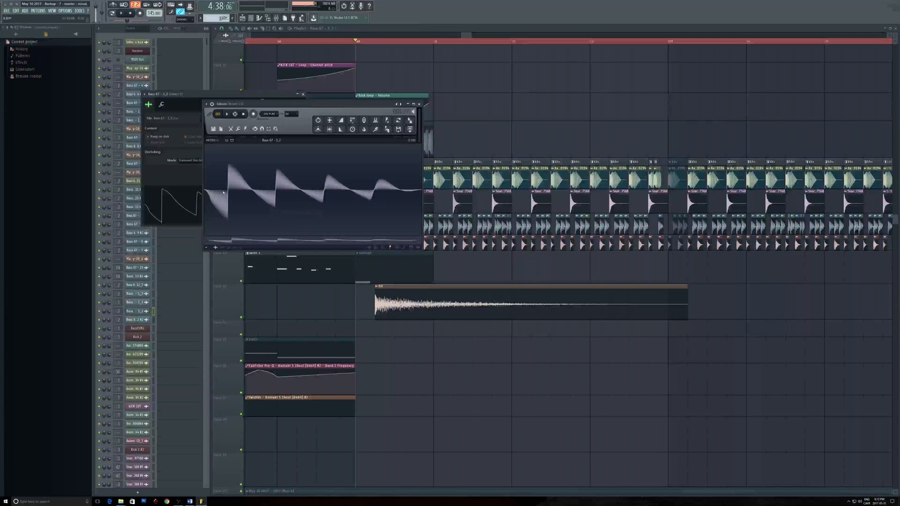
pyautogui.doubleClick(396, 198)
pyautogui.moveTo(420, 201); pyautogui.dragTo(337, 202)
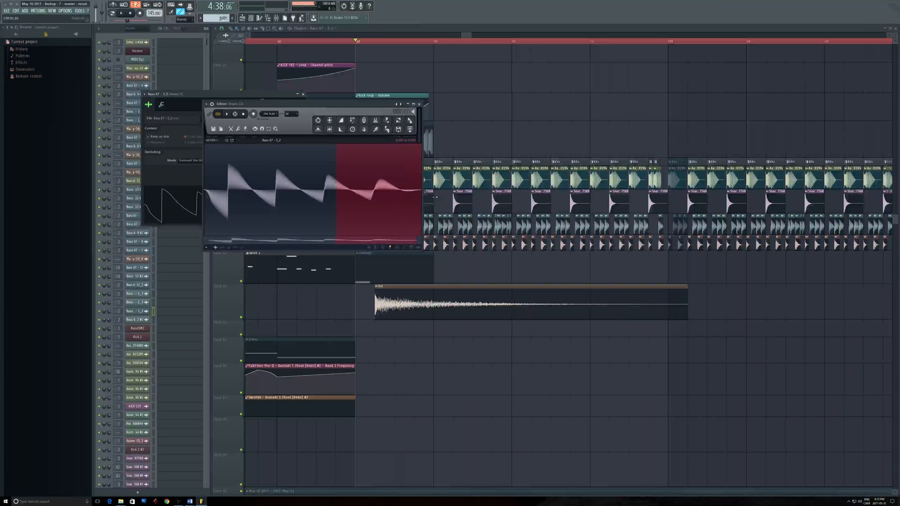
pyautogui.moveTo(420, 195); pyautogui.dragTo(419, 195)
pyautogui.click(419, 104)
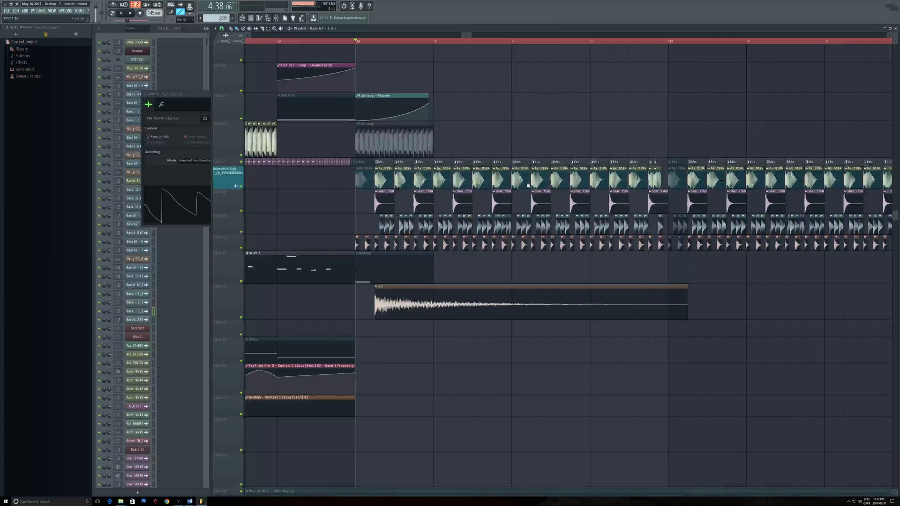
pyautogui.scroll(3, 524, 209)
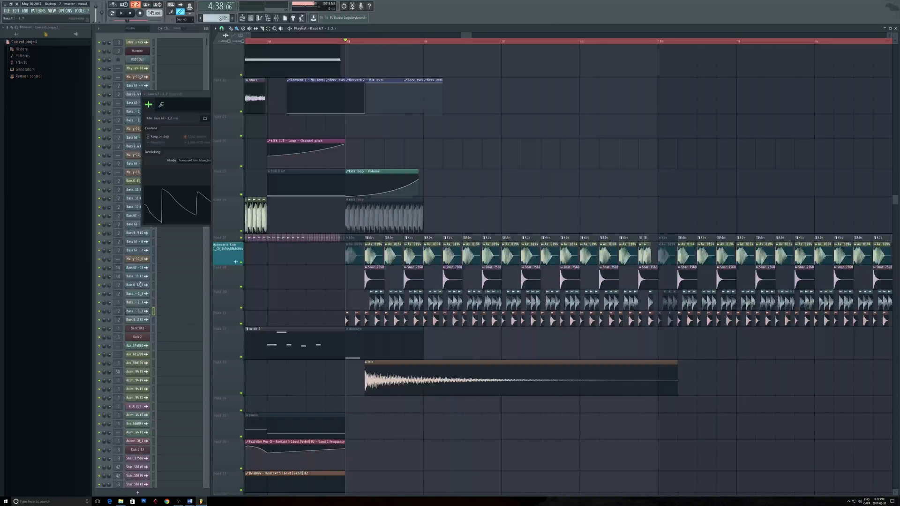
pyautogui.click(196, 107)
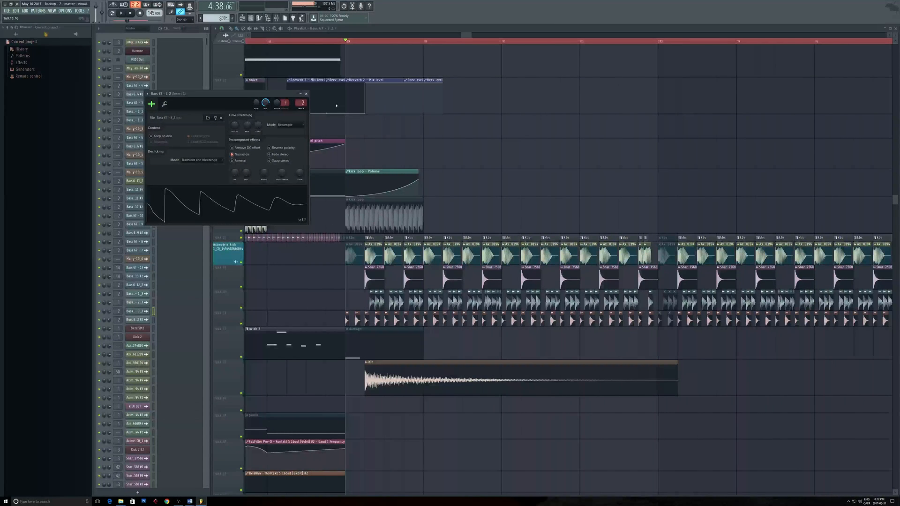
pyautogui.click(308, 93)
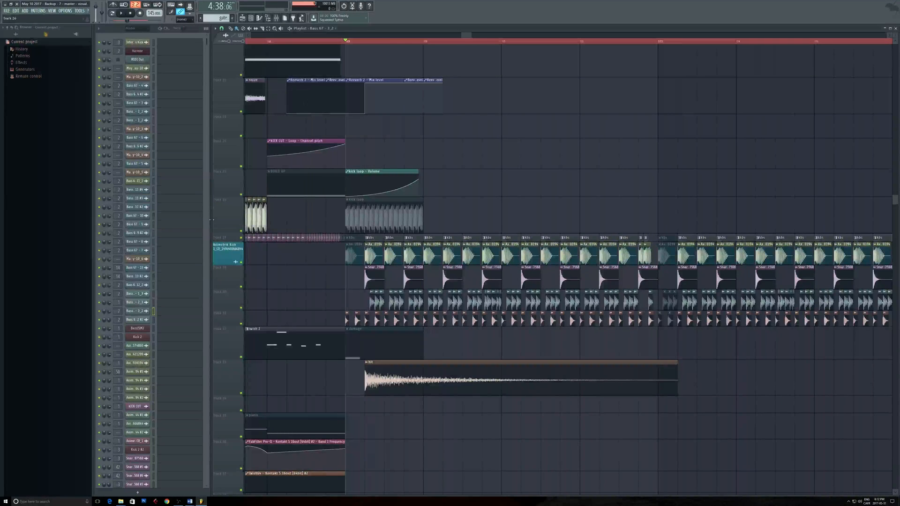
# - Open the Kick 2 synth, audition its kick sound, inspect the mixer and close both windows
pyautogui.click(138, 338)
pyautogui.moveTo(513, 293); pyautogui.dragTo(620, 31)
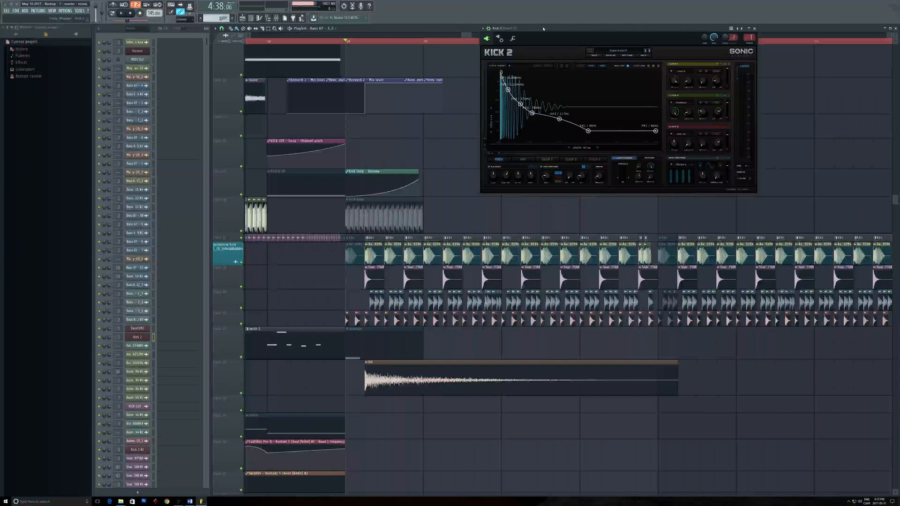
pyautogui.press('v')
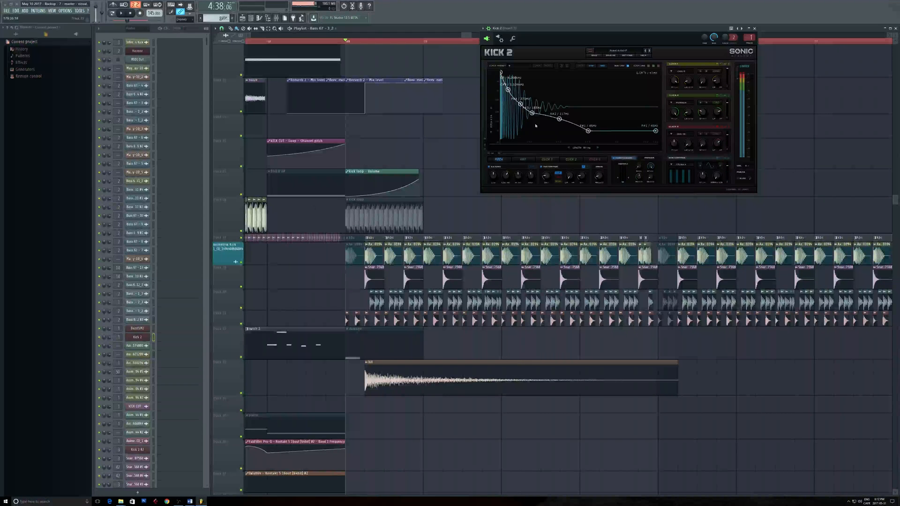
pyautogui.click(277, 19)
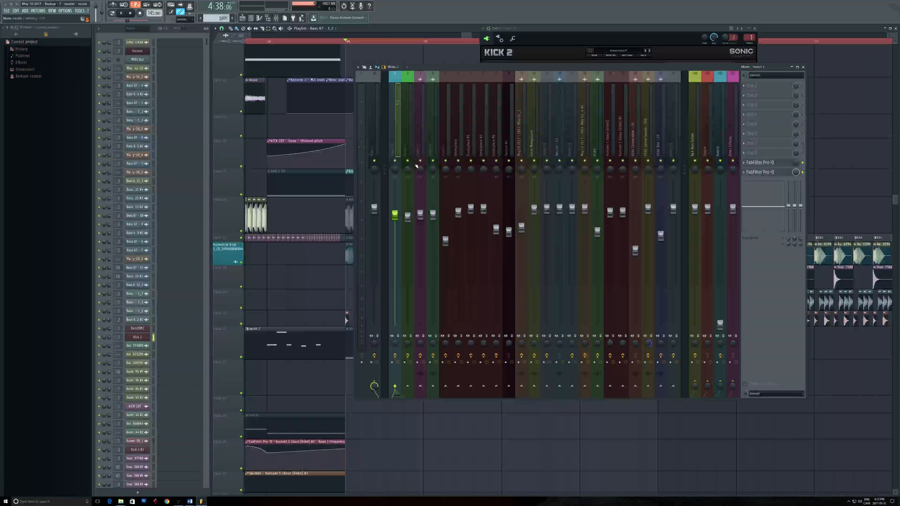
pyautogui.click(803, 67)
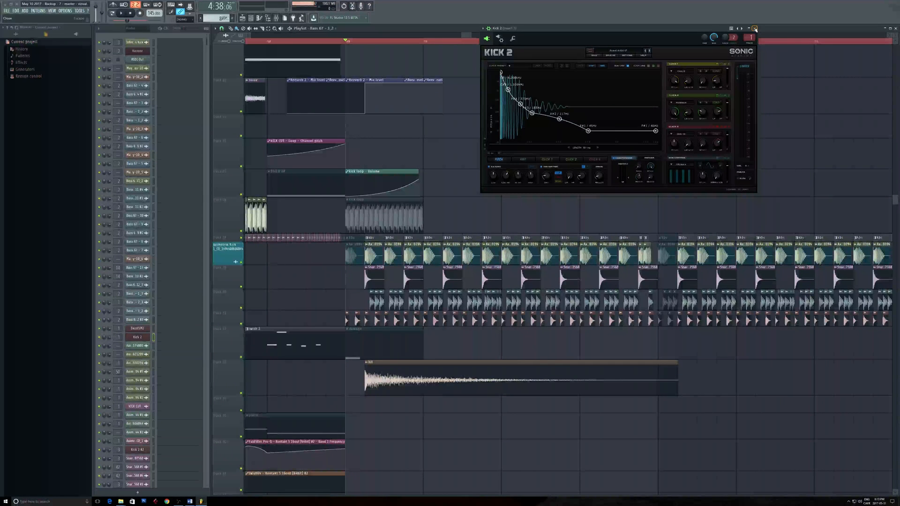
pyautogui.click(754, 28)
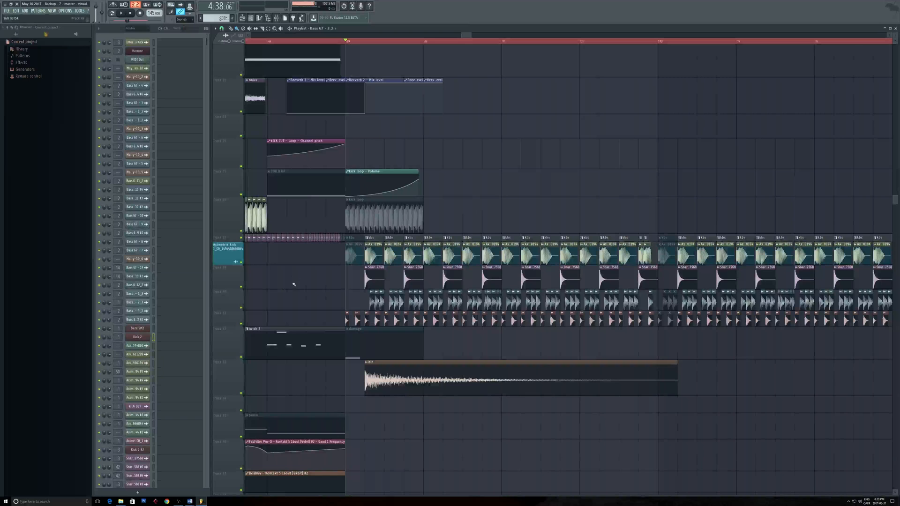
# - Solo the snare track in the playlist and play it from the start of the drop
pyautogui.rightClick(242, 287)
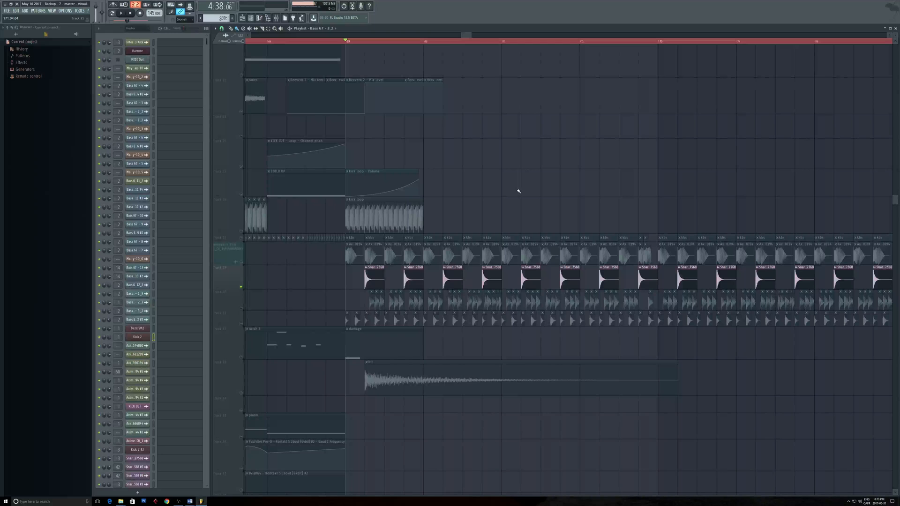
pyautogui.press('space')
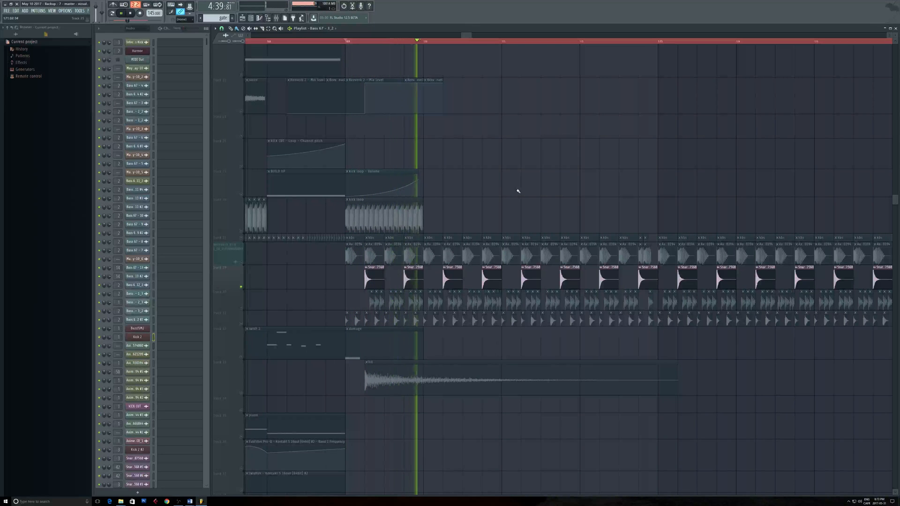
pyautogui.press('space')
# - Unmute the kick track alongside the soloed snare and enlarge the height of both tracks to compare their waveforms
pyautogui.click(242, 262)
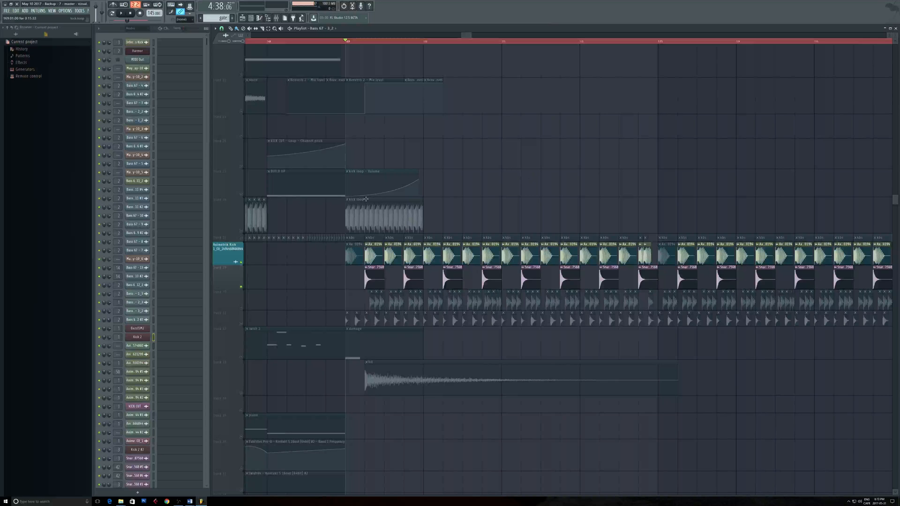
pyautogui.scroll(3, 363, 205)
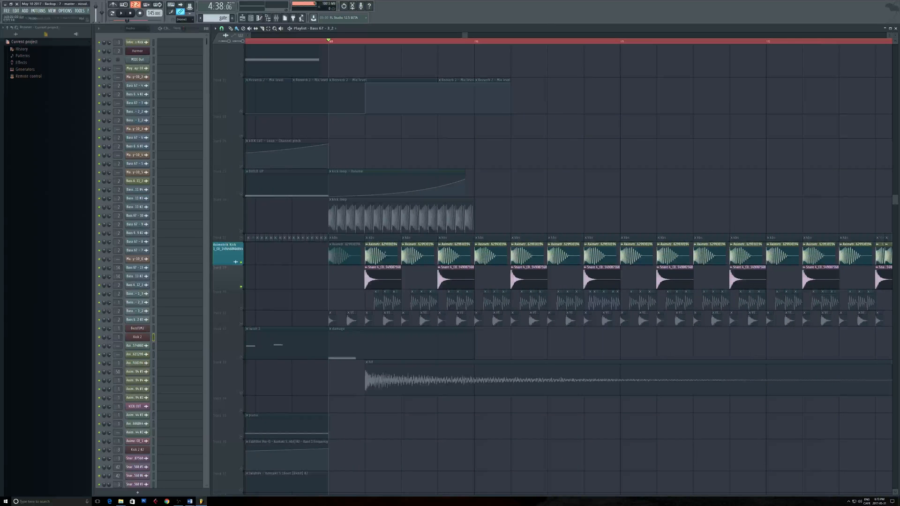
pyautogui.scroll(5, 410, 222)
pyautogui.moveTo(409, 222); pyautogui.dragTo(789, 210)
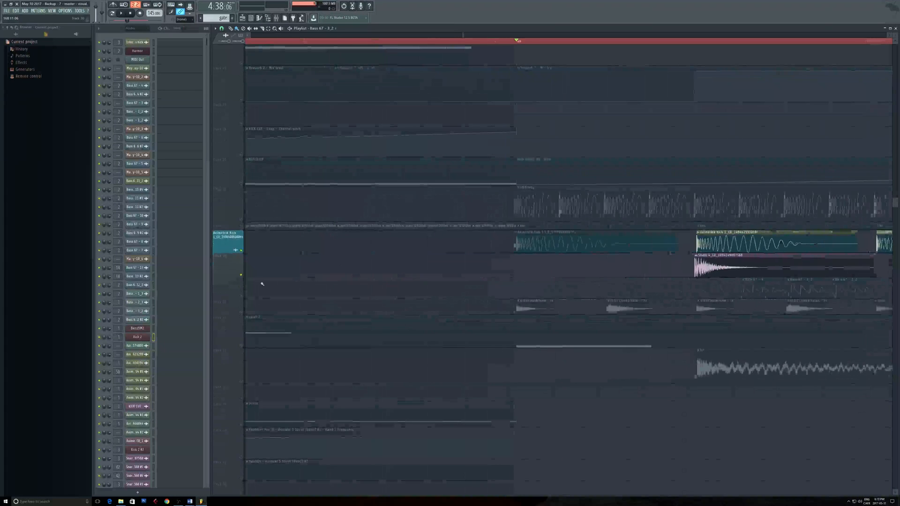
pyautogui.moveTo(230, 277); pyautogui.dragTo(230, 310)
pyautogui.moveTo(227, 252); pyautogui.dragTo(228, 300)
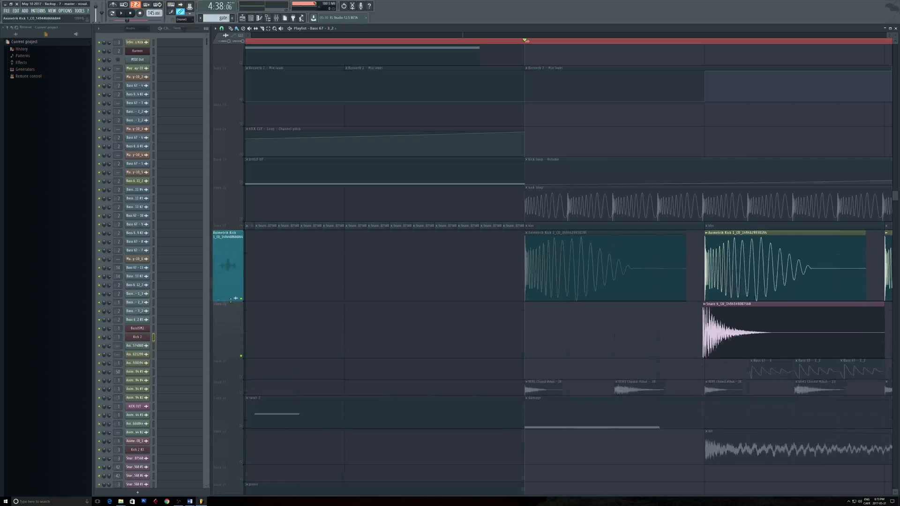
pyautogui.moveTo(335, 293); pyautogui.dragTo(103, 273)
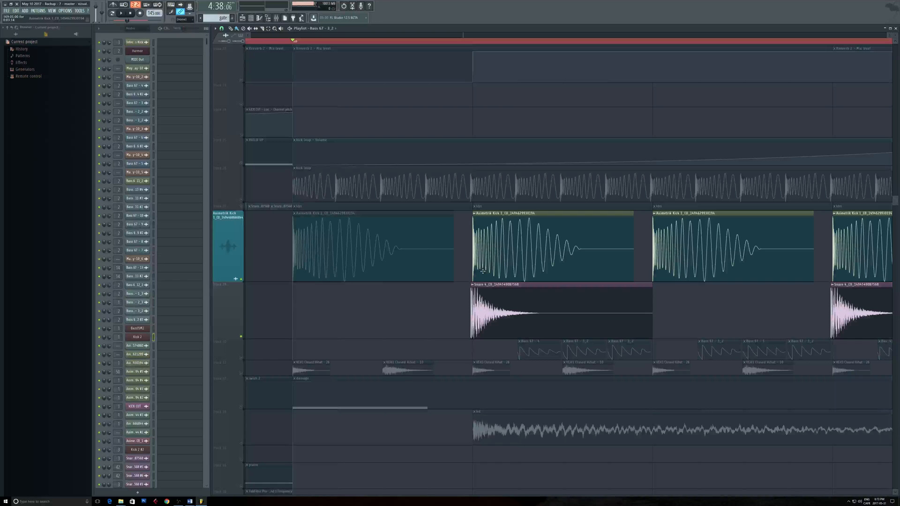
# - Place the playback position where the first snare and kick hit together, and save the project
pyautogui.click(474, 43)
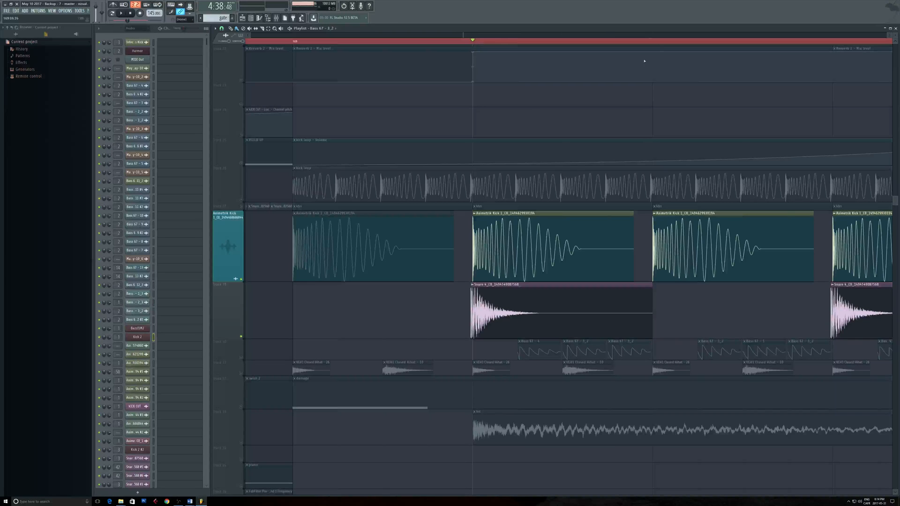
pyautogui.click(655, 44)
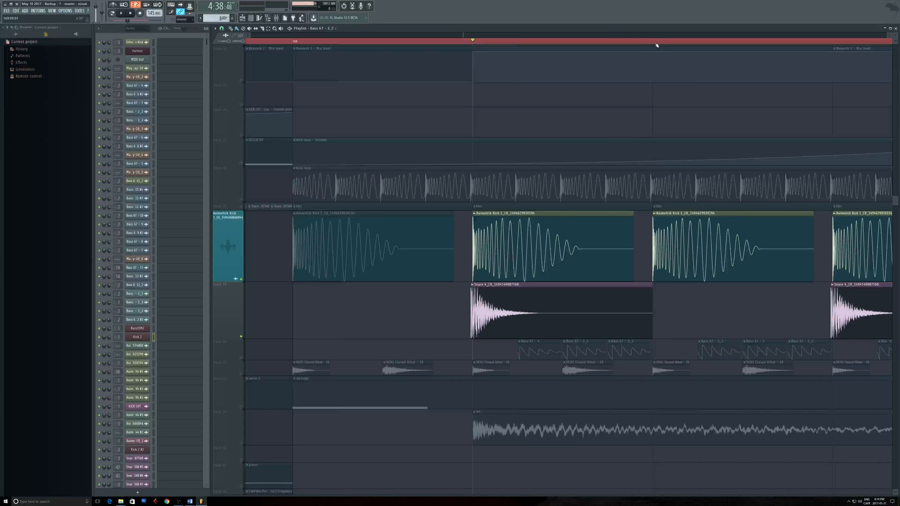
pyautogui.click(474, 43)
pyautogui.moveTo(474, 43); pyautogui.dragTo(467, 46)
pyautogui.hotkey('ctrl', 's')
# - Return the playback position to the start of the drop and play the soloed kick and snare together
pyautogui.click(294, 41)
pyautogui.press('space')
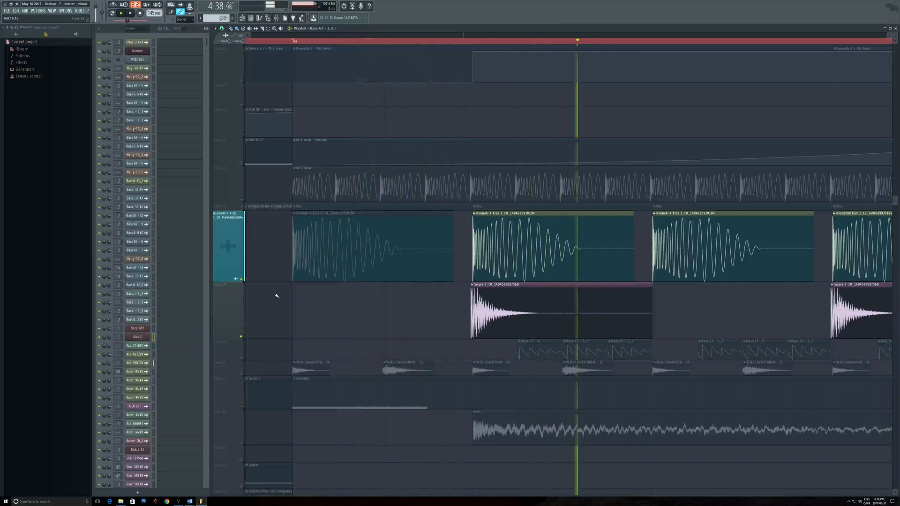
pyautogui.press('space')
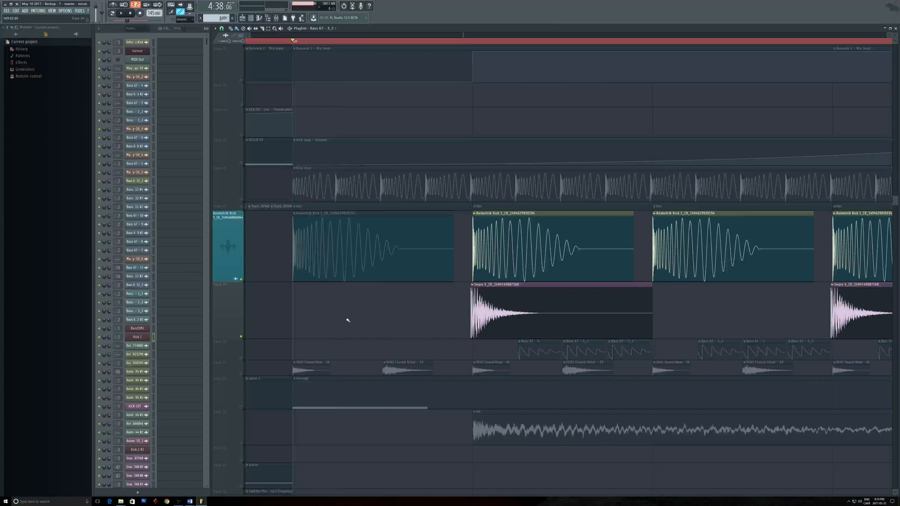
pyautogui.press('space')
# - Open the mixer and play the drop with all tracks to watch the channel levels
pyautogui.scroll(-4, 370, 338)
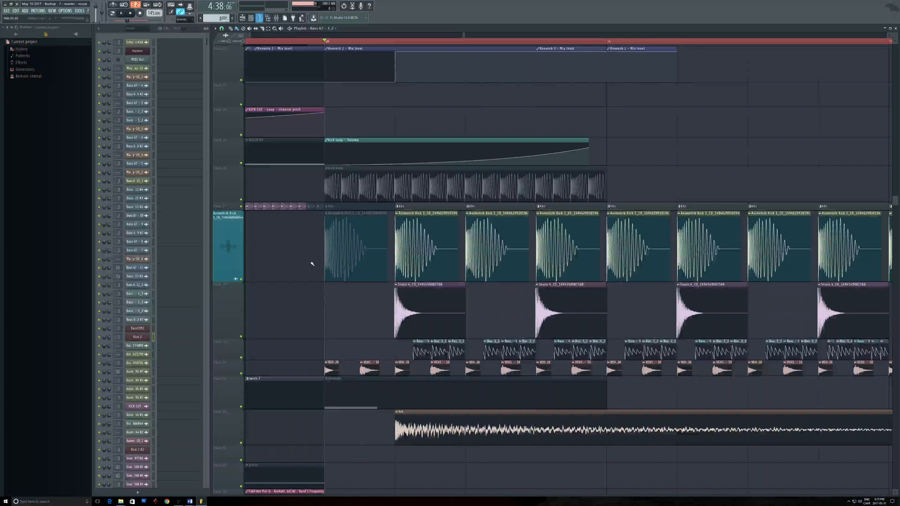
pyautogui.scroll(-1, 337, 342)
pyautogui.scroll(1, 338, 342)
pyautogui.click(276, 18)
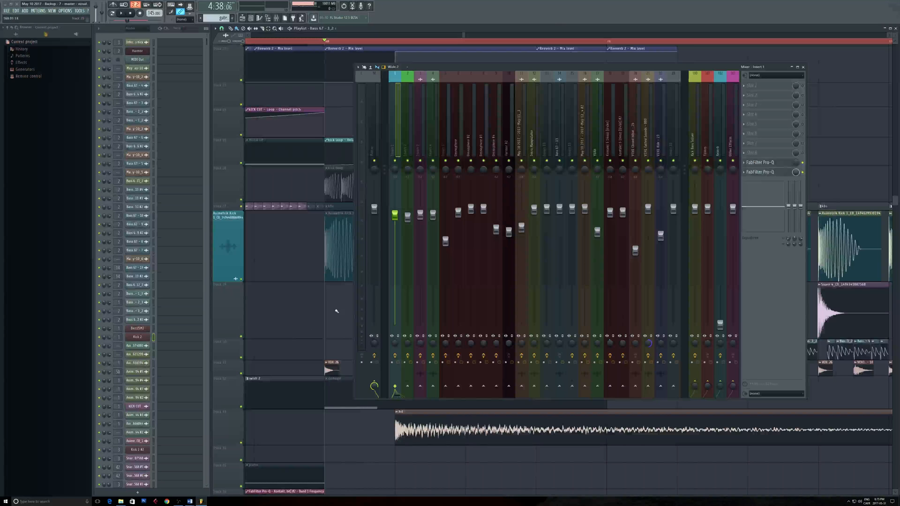
pyautogui.press('space')
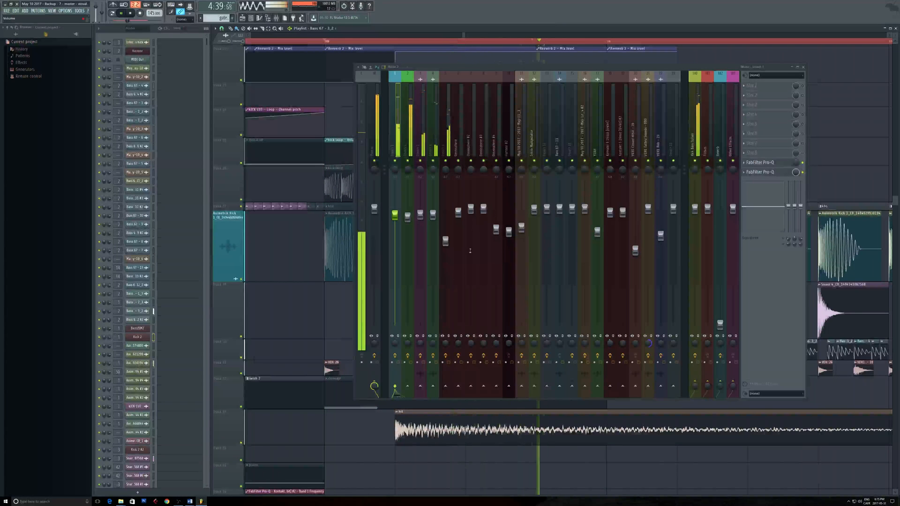
# - Examine the levels across all the mixer tracks while playing the drop, and stop playback
pyautogui.moveTo(397, 395); pyautogui.dragTo(473, 403)
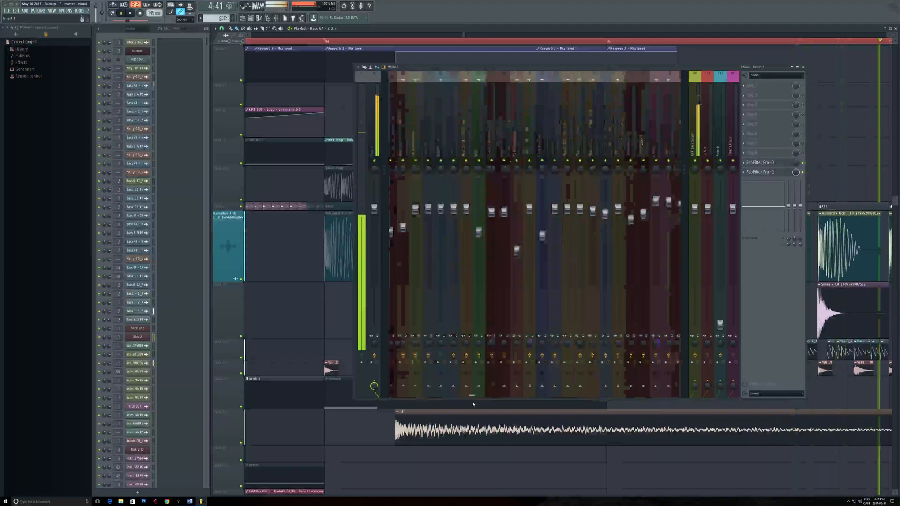
pyautogui.press('space')
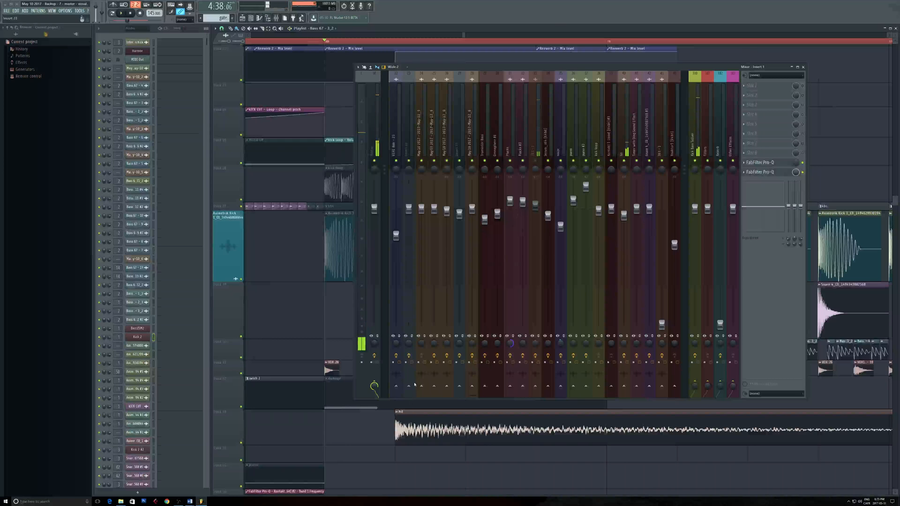
pyautogui.moveTo(470, 398); pyautogui.dragTo(394, 398)
pyautogui.press('space')
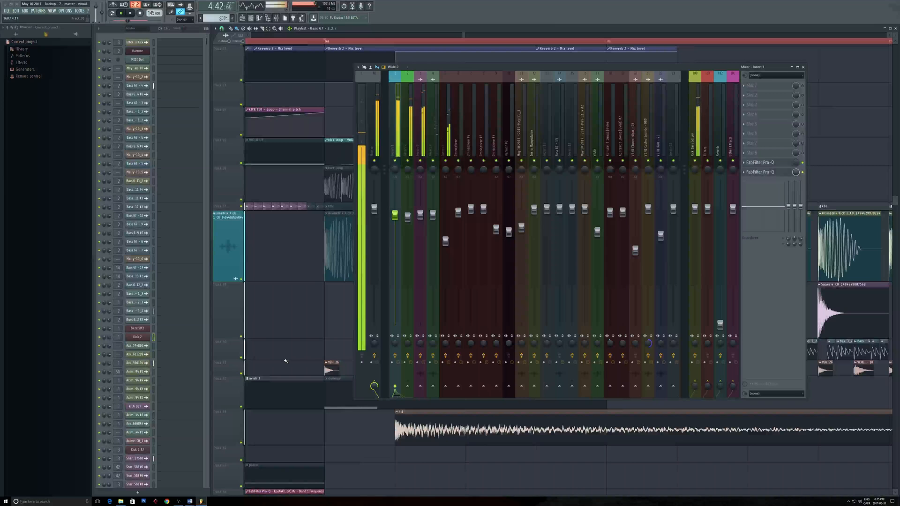
pyautogui.press('space')
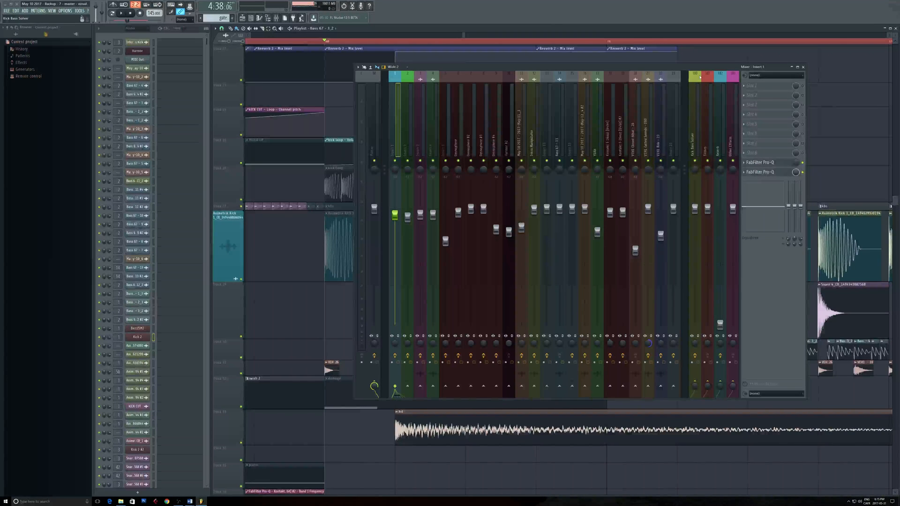
# - Open the Reaktor5 FX plugin on the Kick Bass Solver mixer track and move its window over the mixer
pyautogui.click(698, 88)
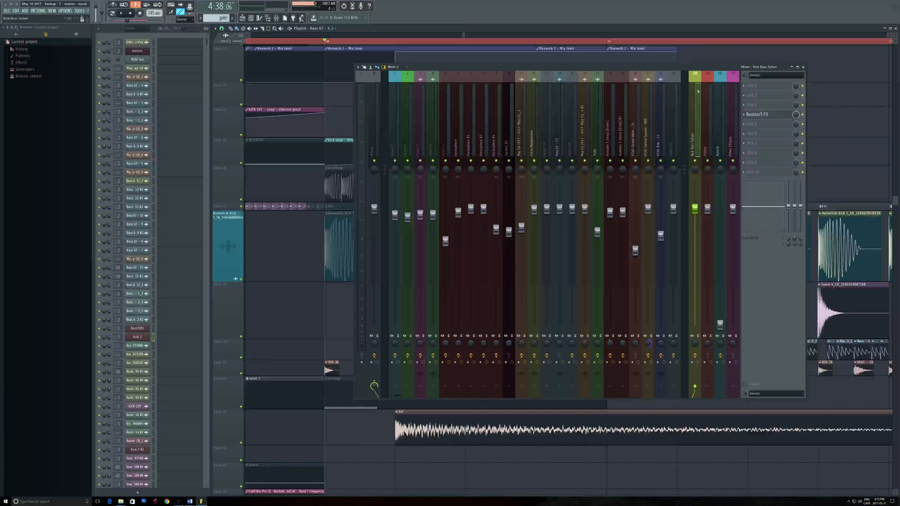
pyautogui.click(772, 115)
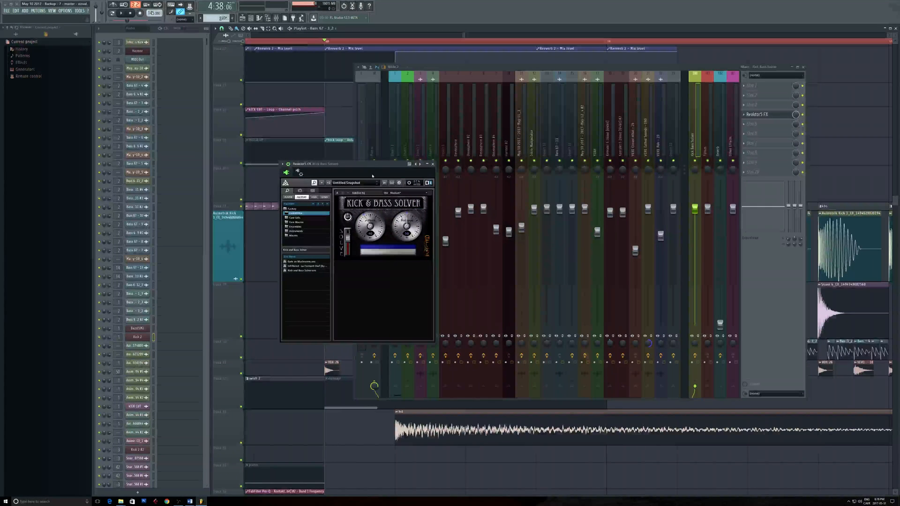
pyautogui.moveTo(386, 164); pyautogui.dragTo(516, 168)
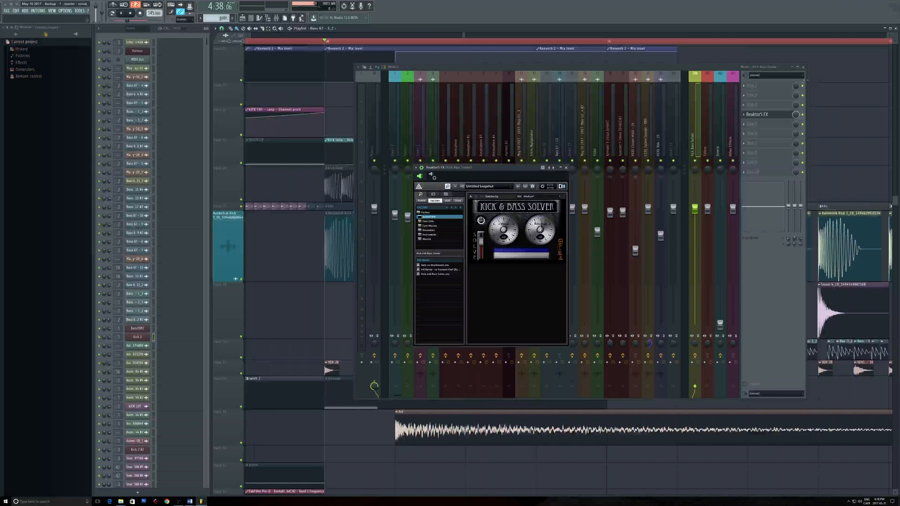
# - Add FabFilter Pro-Q in the slot below Reaktor5 FX and create a low-cut band at the lowest frequencies
pyautogui.click(759, 124)
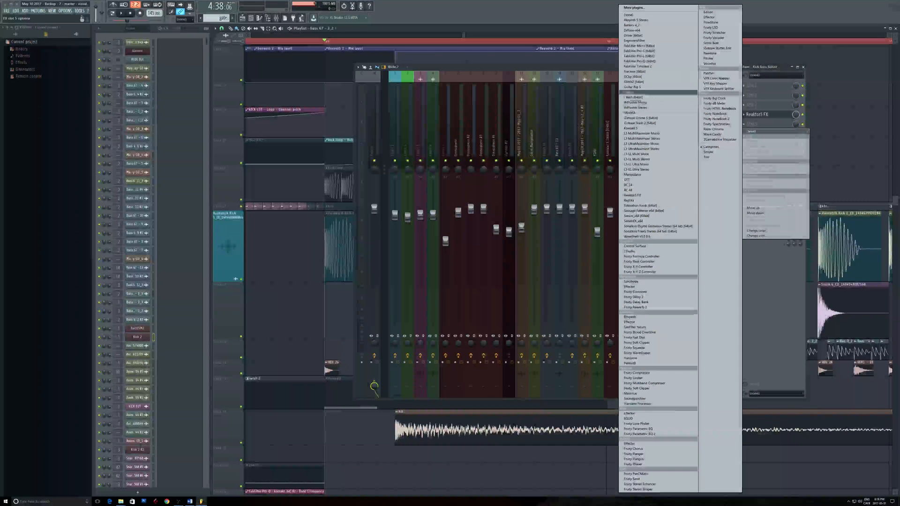
pyautogui.click(657, 61)
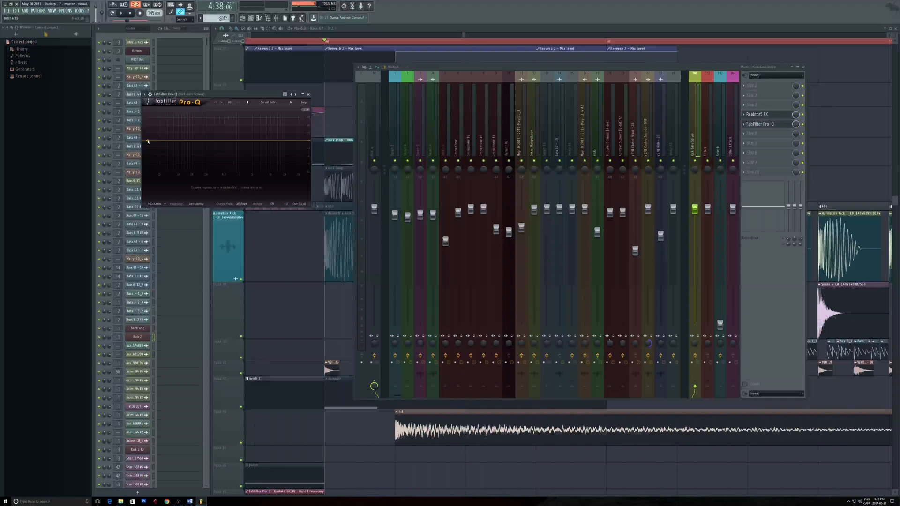
pyautogui.doubleClick(147, 142)
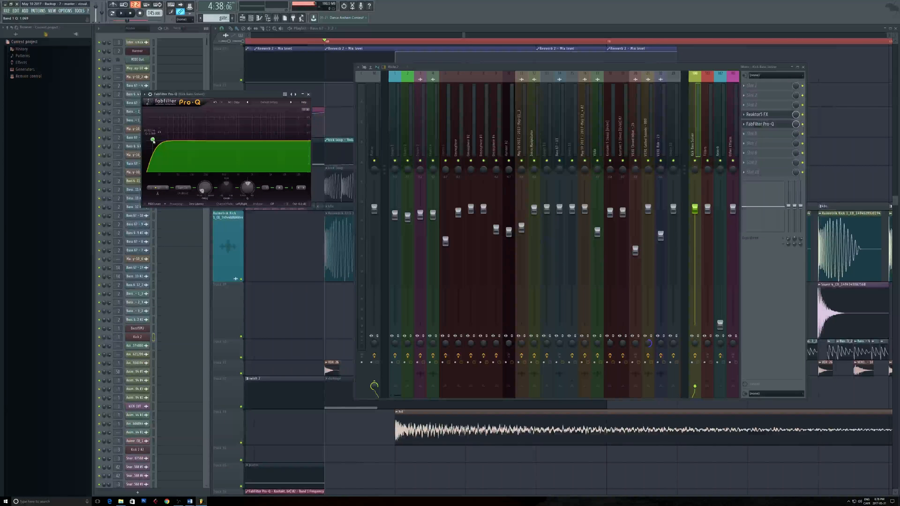
pyautogui.moveTo(153, 141)
pyautogui.mouseDown()
pyautogui.moveTo(210, 144)
pyautogui.moveTo(152, 143)
pyautogui.mouseUp()
# - Disable the low-cut band in FabFilter Pro-Q and close the equalizer window
pyautogui.rightClick(149, 141)
pyautogui.click(158, 144)
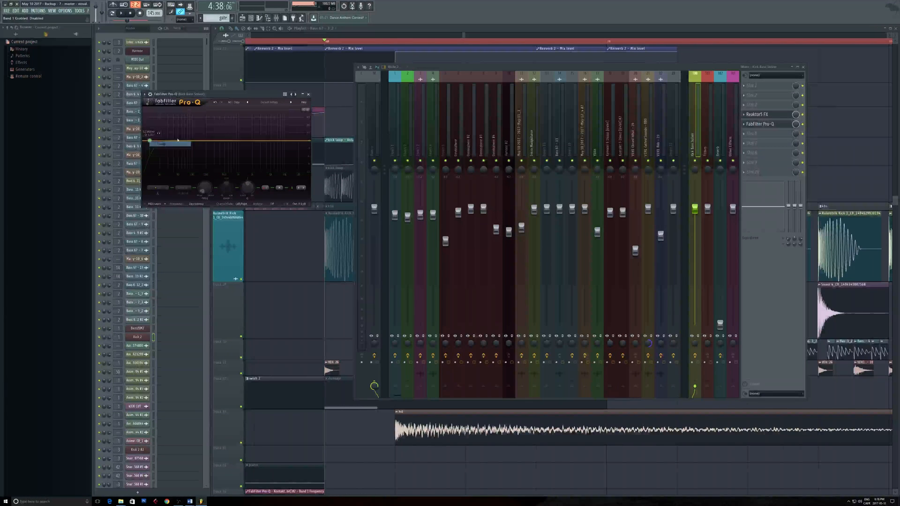
pyautogui.click(308, 94)
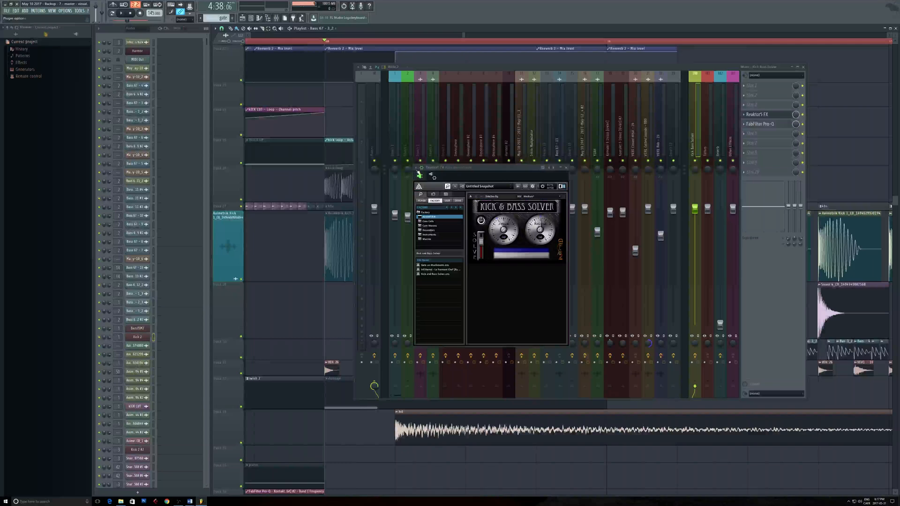
# - Move the Kick & Bass Solver plugin window off the mixer and close the mixer
pyautogui.click(416, 168)
pyautogui.click(522, 169)
pyautogui.moveTo(522, 169); pyautogui.dragTo(232, 172)
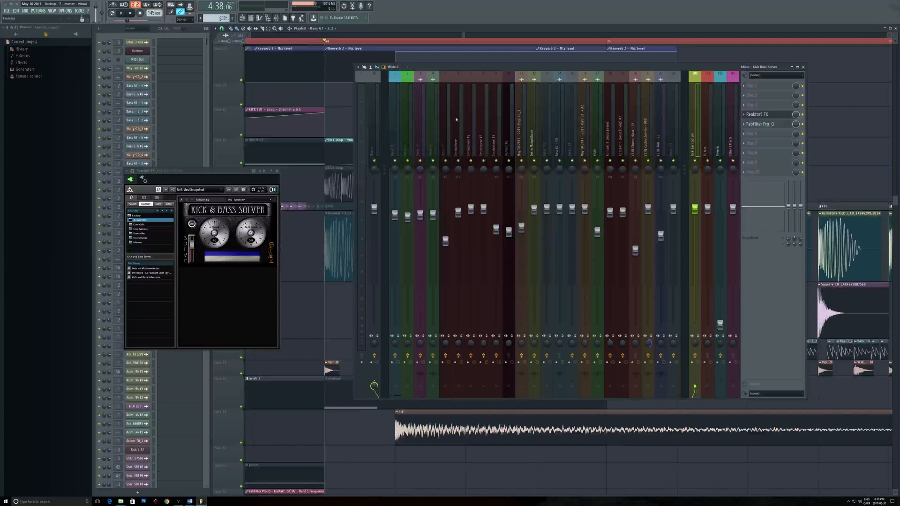
pyautogui.click(802, 68)
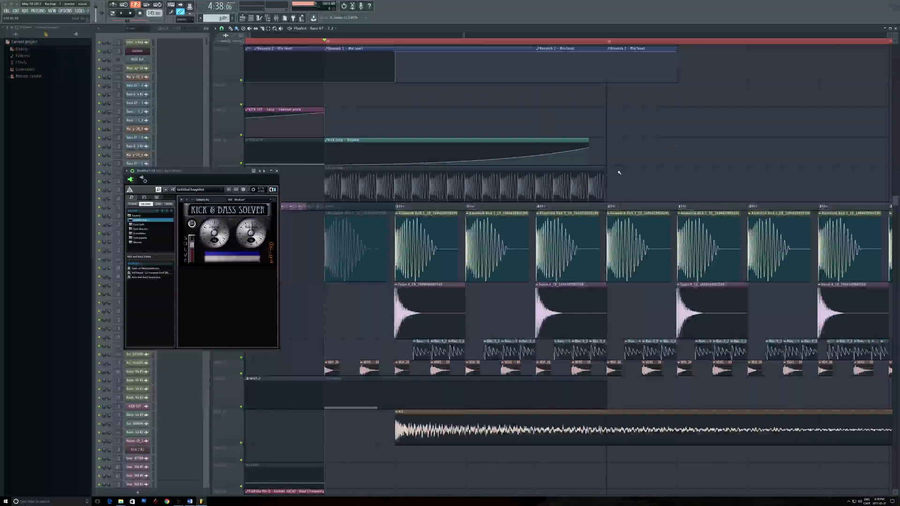
# - Locate the kbs trigger pattern above the kick clips and examine its MIDI Out #2 note in the piano roll
pyautogui.scroll(-3, 311, 210)
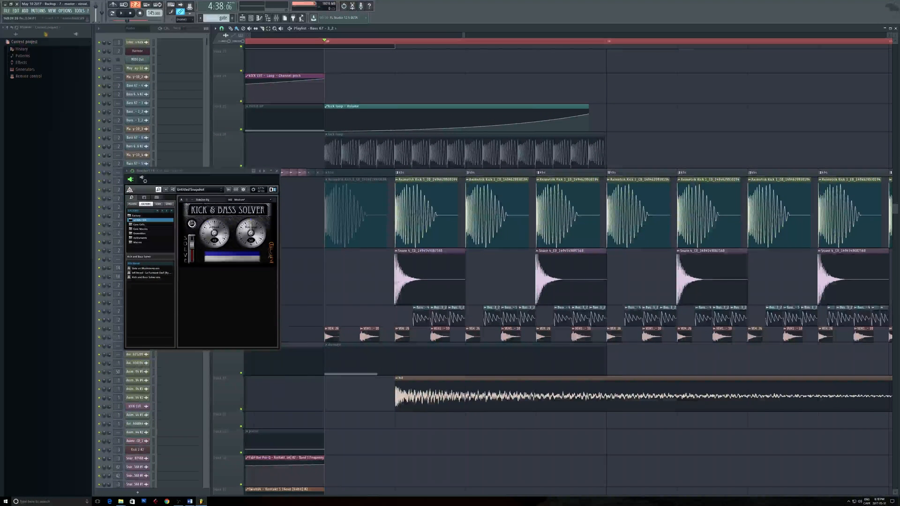
pyautogui.scroll(5, 426, 296)
pyautogui.scroll(-8, 424, 300)
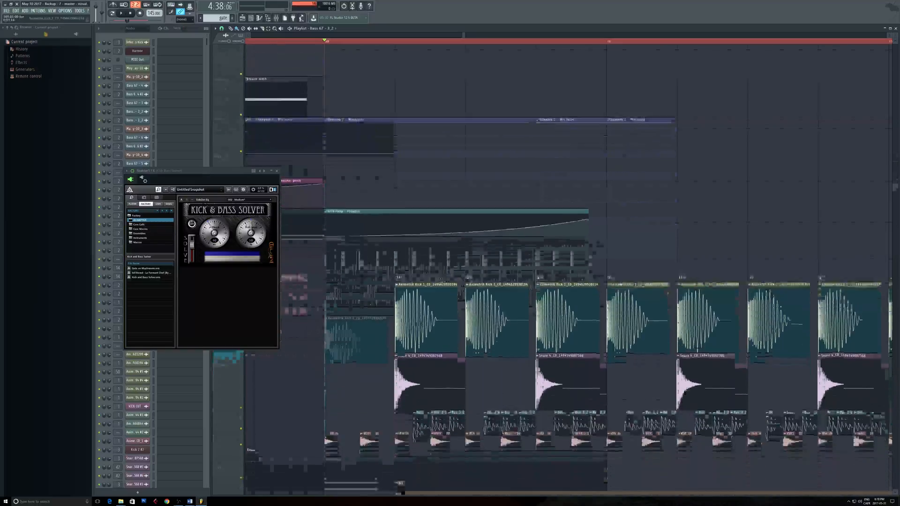
pyautogui.scroll(-10, 435, 273)
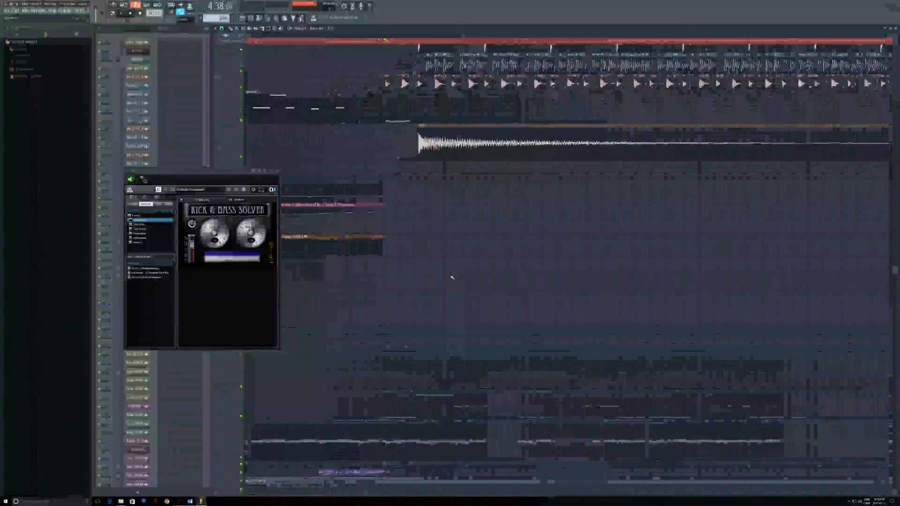
pyautogui.scroll(-15, 452, 275)
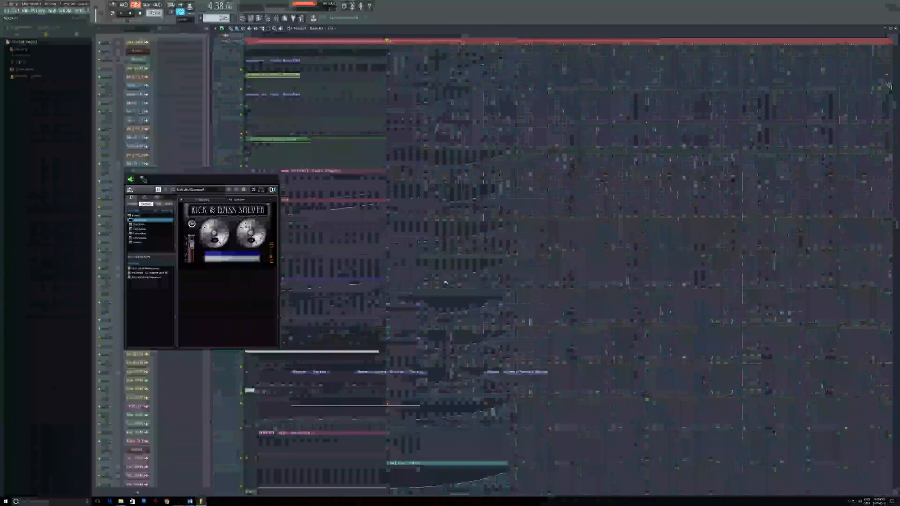
pyautogui.scroll(10, 448, 283)
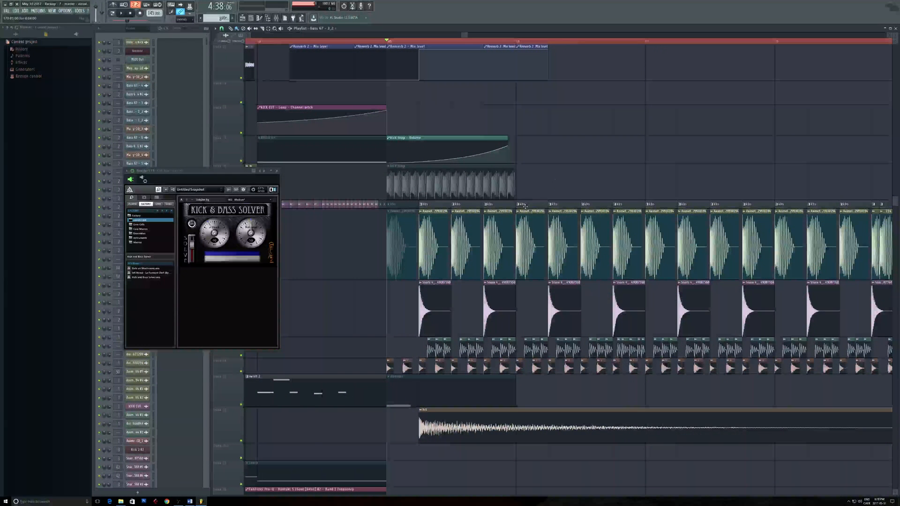
pyautogui.doubleClick(525, 206)
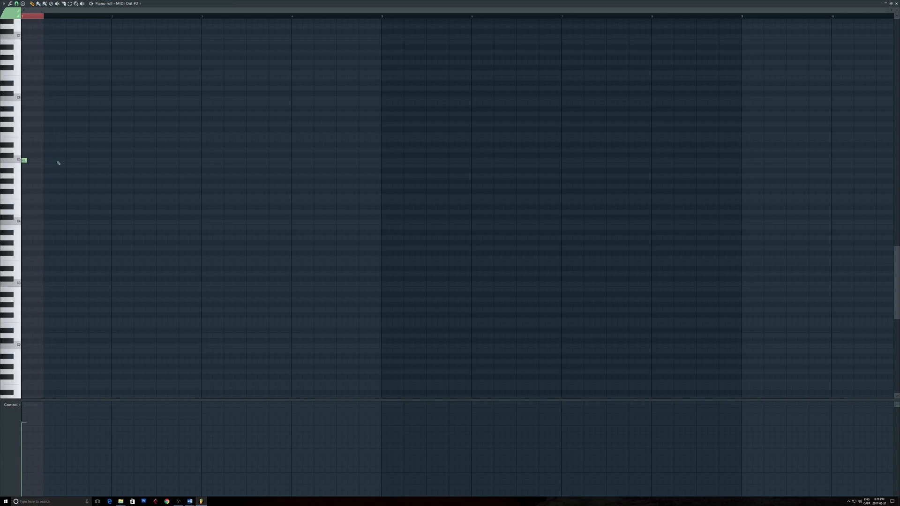
pyautogui.click(896, 3)
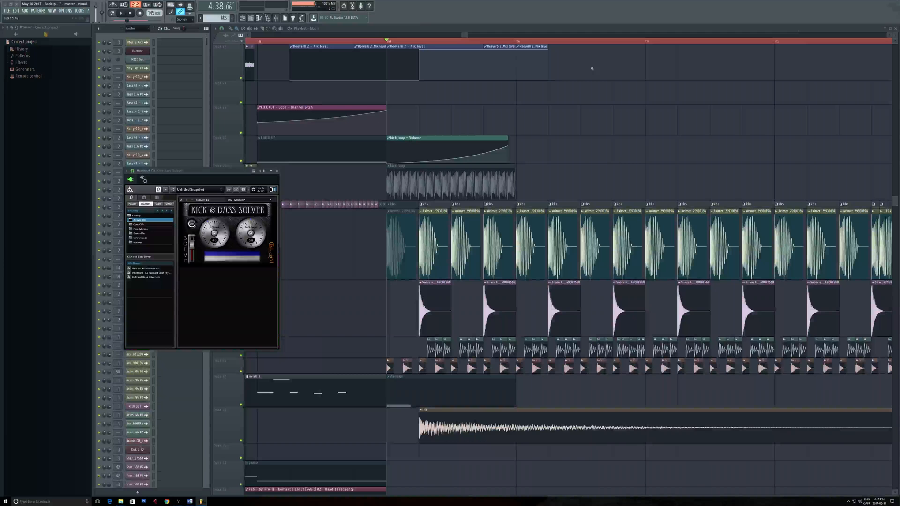
# - Check the MIDI port settings in the Reaktor5 FX wrapper and return to the Kick & Bass Solver interface
pyautogui.moveTo(232, 169); pyautogui.dragTo(583, 170)
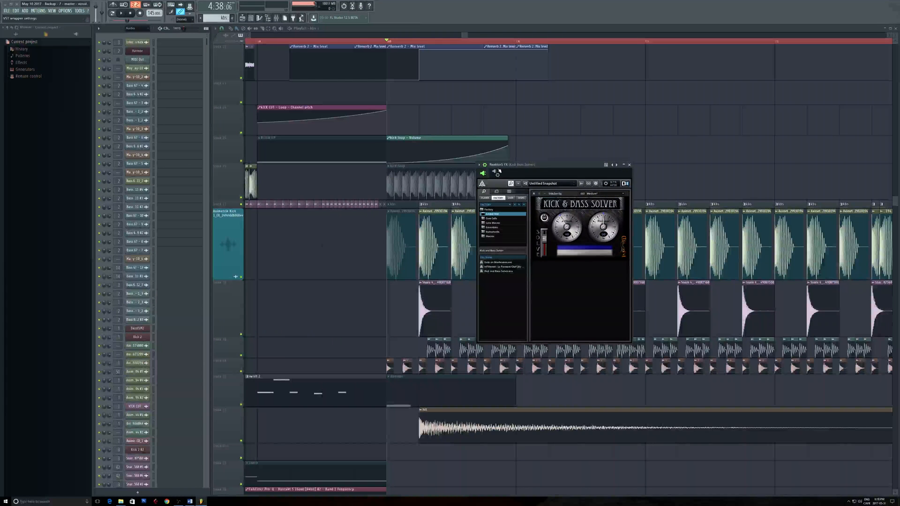
pyautogui.click(496, 173)
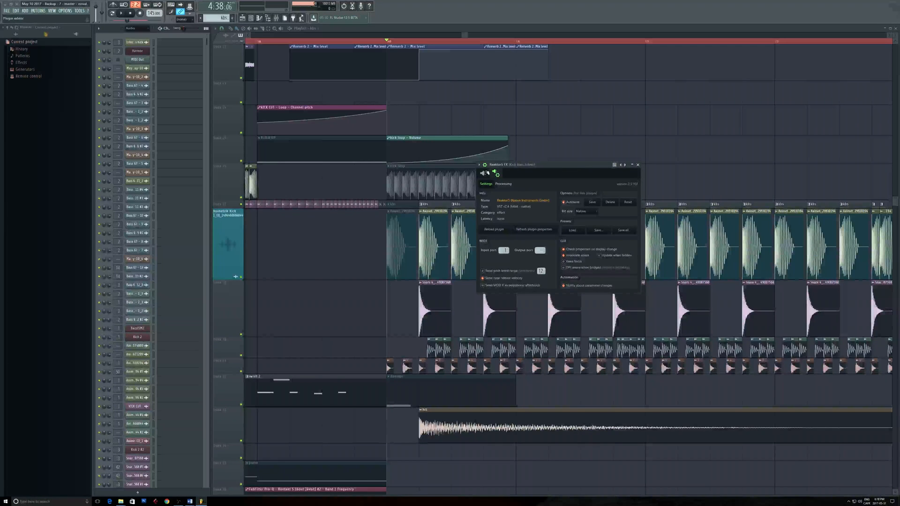
pyautogui.click(483, 173)
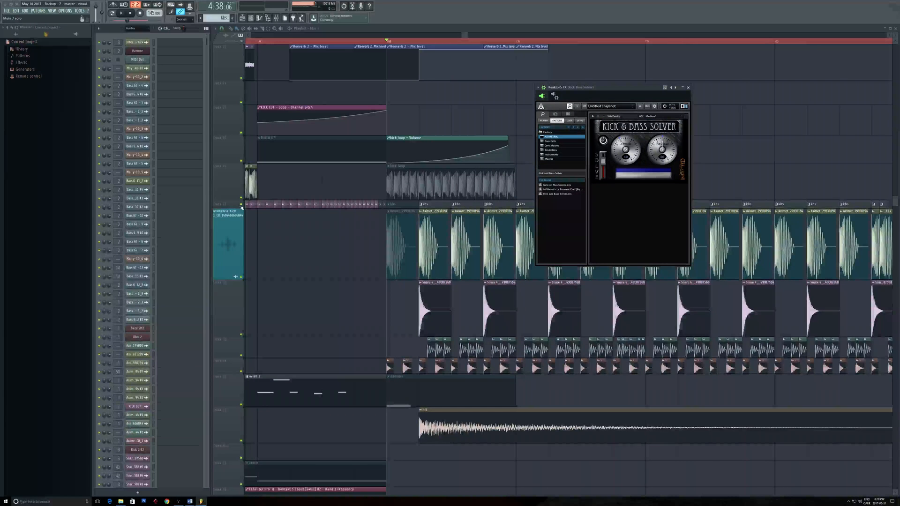
# - Solo the kbs trigger track, start playback, and adjust the Kick & Bass Solver's solve slider and first dial
pyautogui.rightClick(241, 205)
pyautogui.press('space')
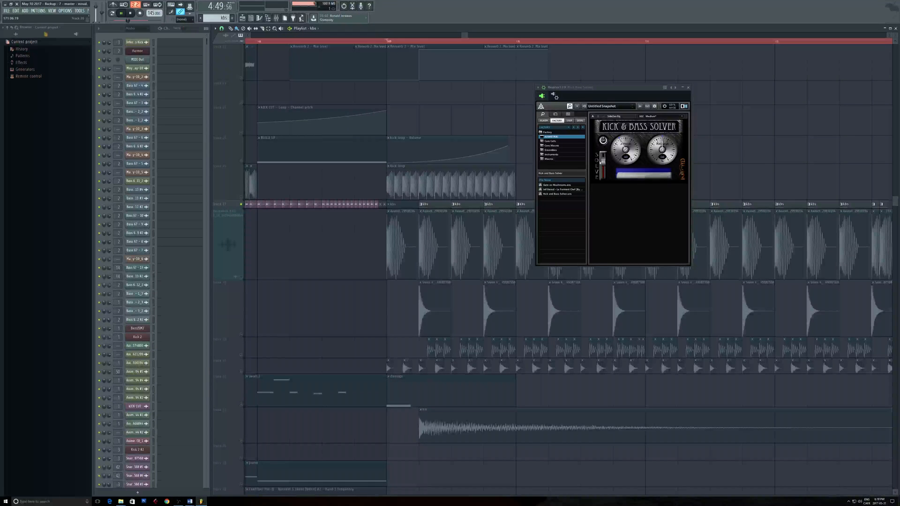
pyautogui.moveTo(601, 163)
pyautogui.mouseDown()
pyautogui.moveTo(601, 146)
pyautogui.moveTo(607, 177)
pyautogui.moveTo(602, 154)
pyautogui.mouseUp()
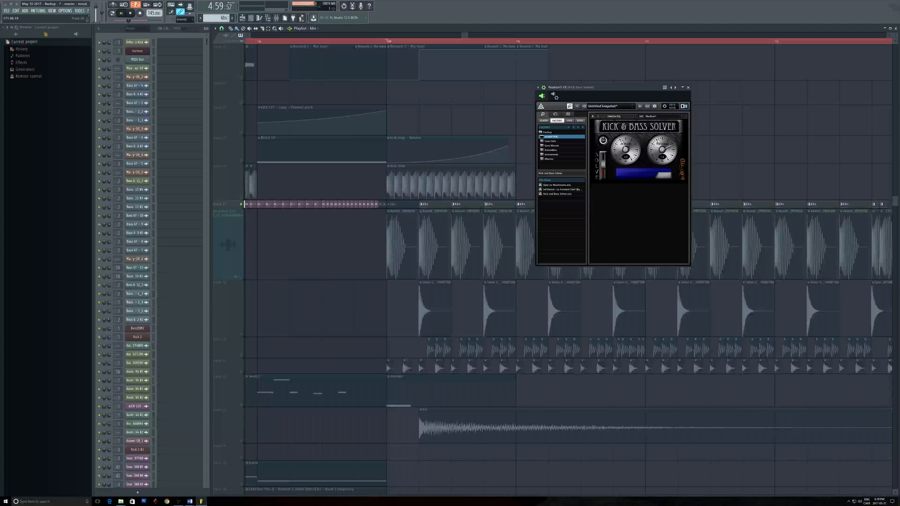
pyautogui.moveTo(622, 146); pyautogui.dragTo(621, 148)
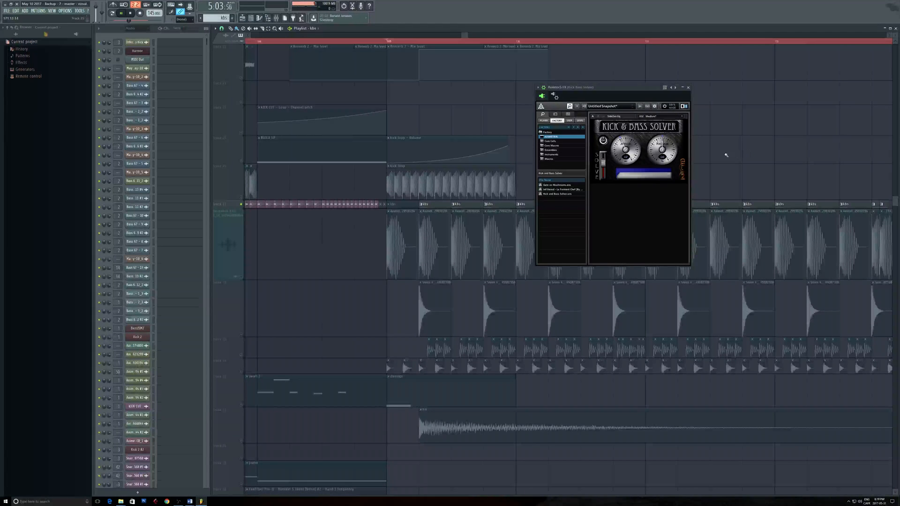
# - Stop playback, close the Kick & Bass Solver window, and bring all the playlist tracks back out of solo
pyautogui.press('space')
pyautogui.click(688, 87)
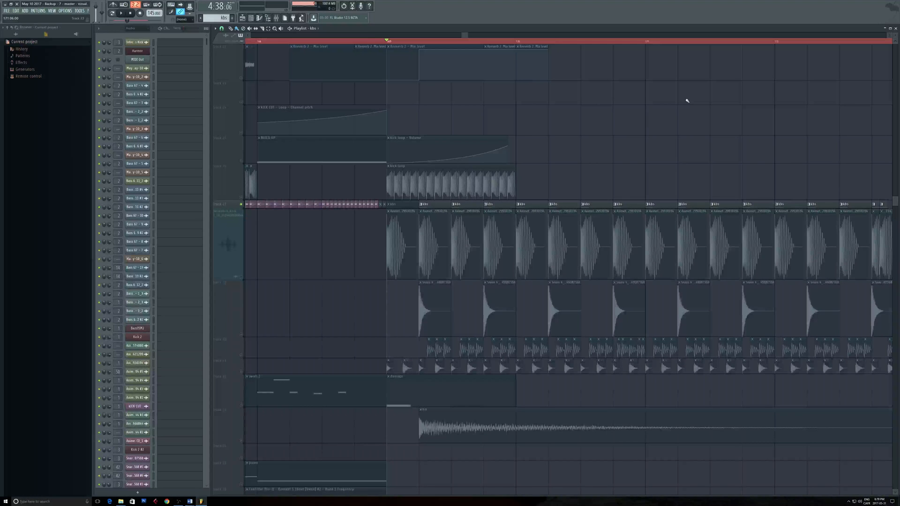
pyautogui.rightClick(241, 277)
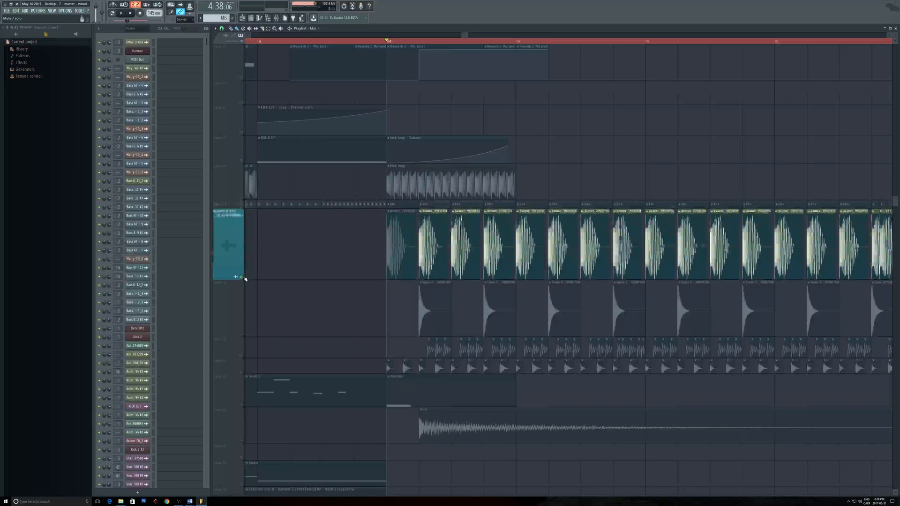
pyautogui.rightClick(241, 277)
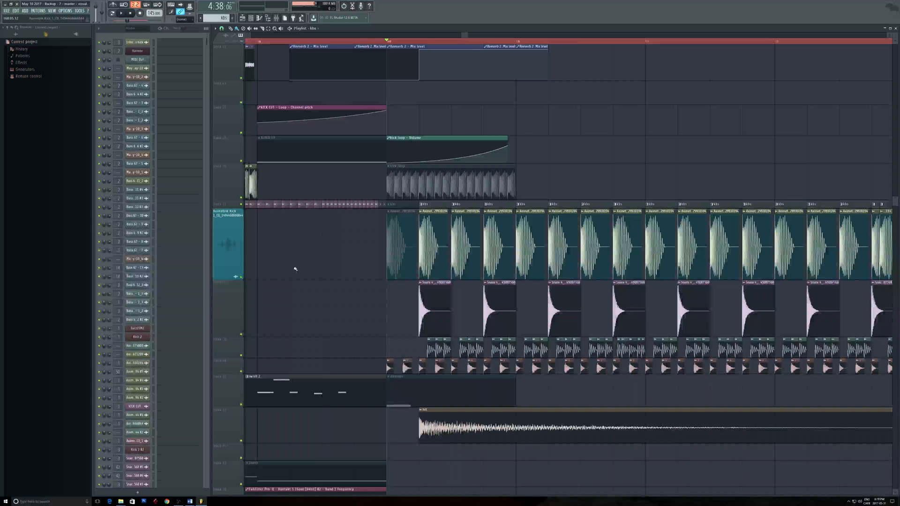
# - Select the first bass clip's sample and play the drop with all tracks active to review the arrangement
pyautogui.scroll(-2, 305, 274)
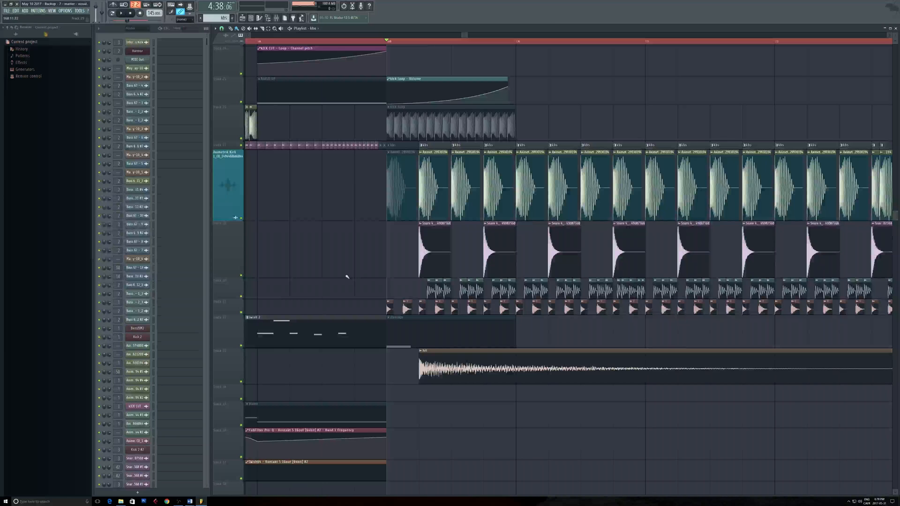
pyautogui.click(431, 283)
pyautogui.moveTo(384, 257); pyautogui.dragTo(374, 257)
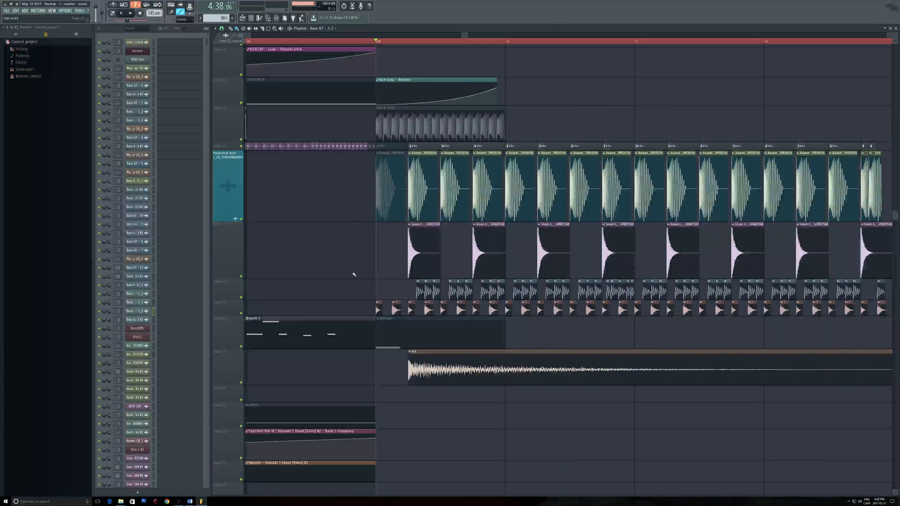
pyautogui.scroll(-3, 359, 267)
pyautogui.scroll(-4, 363, 261)
pyautogui.press('space')
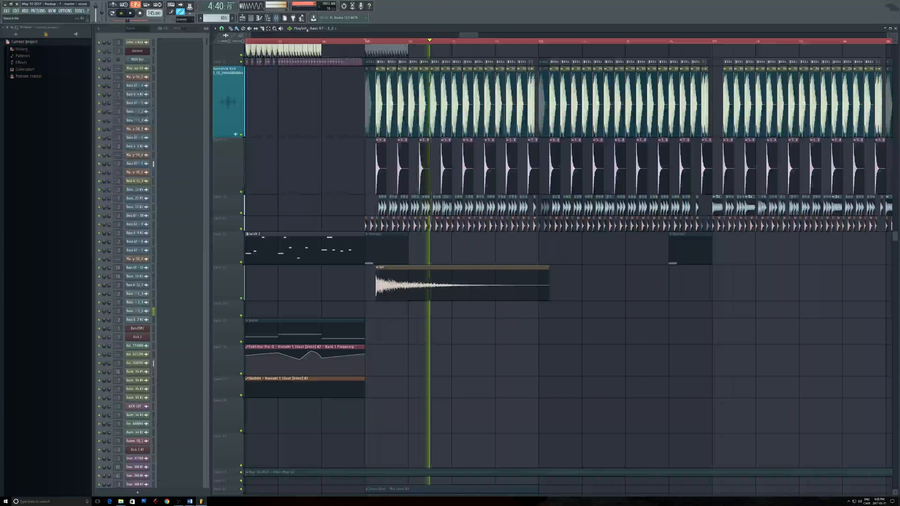
pyautogui.press('space')
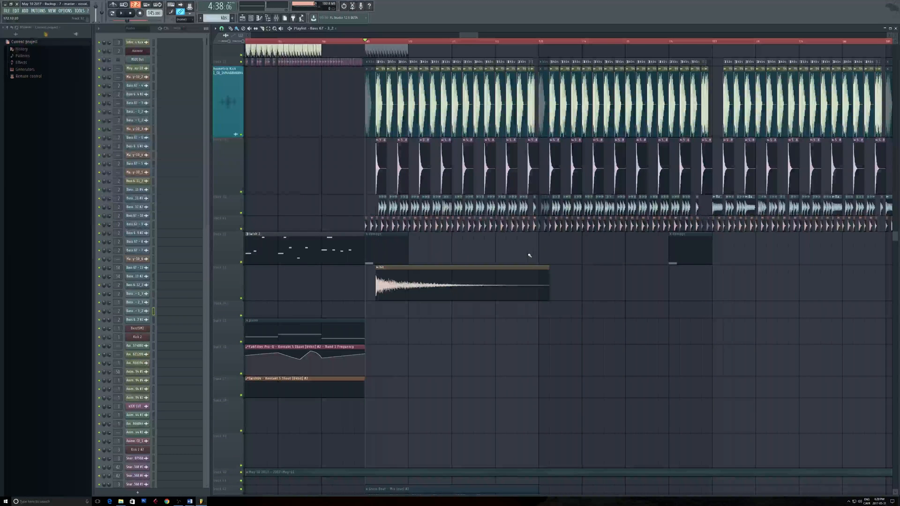
pyautogui.scroll(3, 495, 363)
pyautogui.scroll(-3, 525, 287)
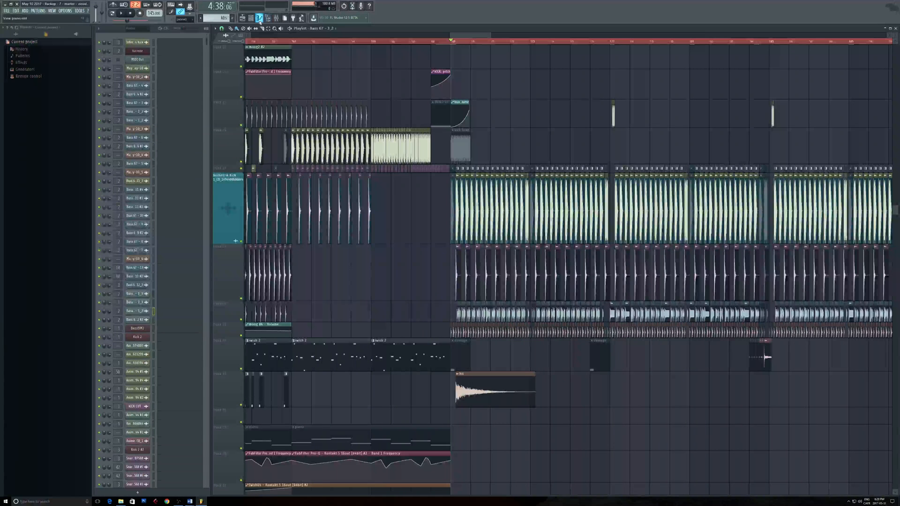
# - Open the mixer, select the Master track, and bring its iZotope Ozone 5 window up over the mixer
pyautogui.click(275, 21)
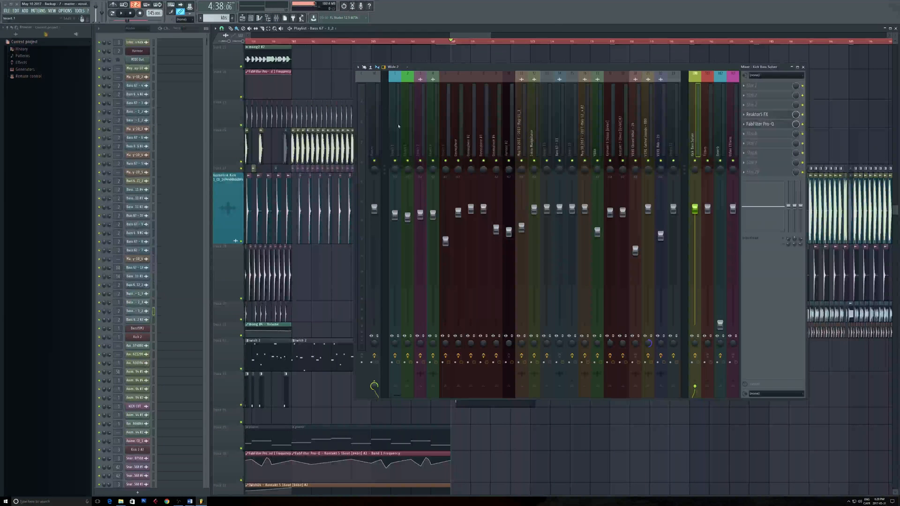
pyautogui.click(375, 80)
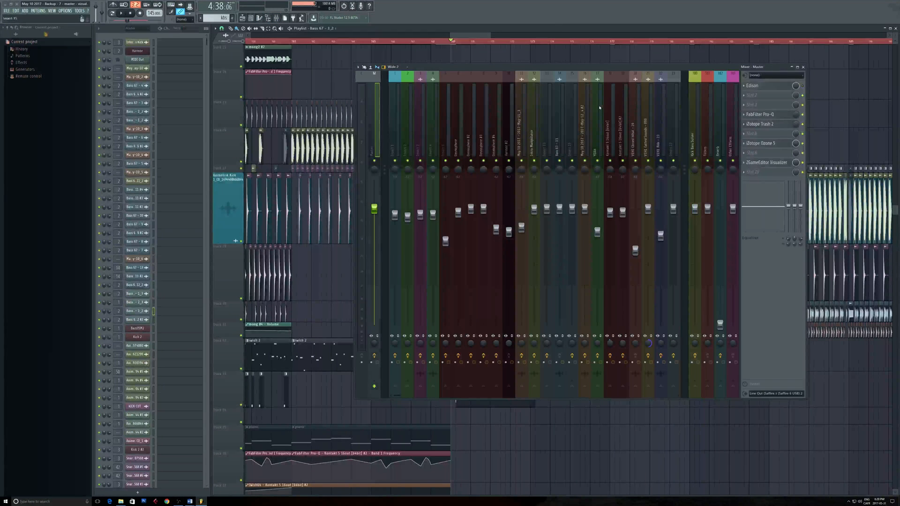
pyautogui.click(802, 115)
pyautogui.click(760, 143)
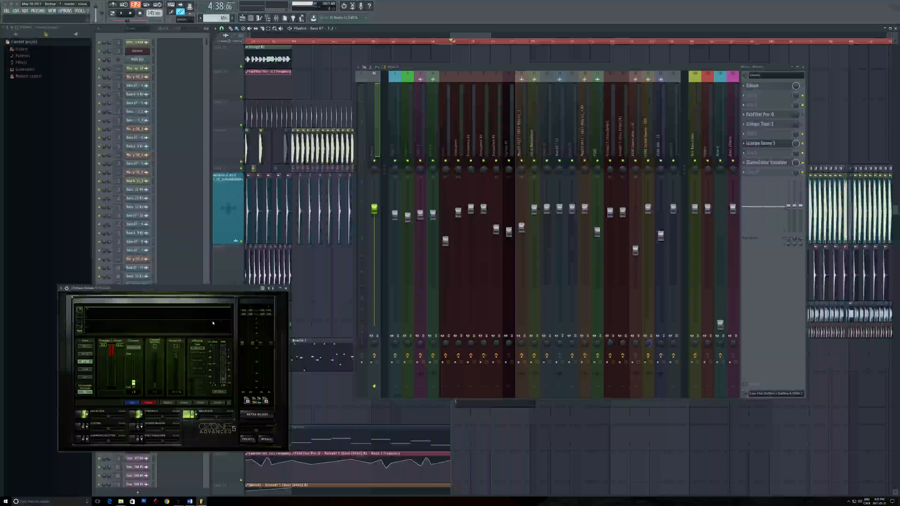
pyautogui.moveTo(228, 286); pyautogui.dragTo(554, 160)
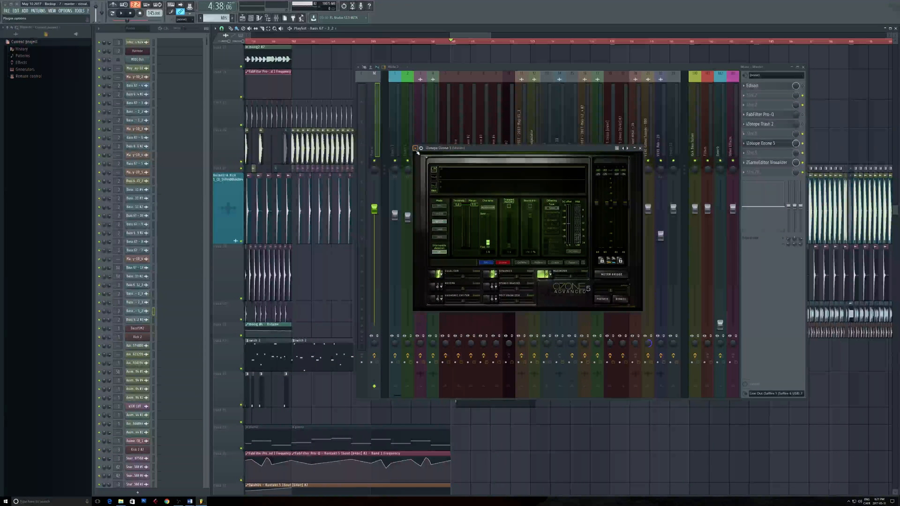
# - Review the Equalizer, Dynamics and Maximizer modules of Ozone 5 on the master, and close the plugin window
pyautogui.click(416, 148)
pyautogui.click(552, 151)
pyautogui.click(431, 277)
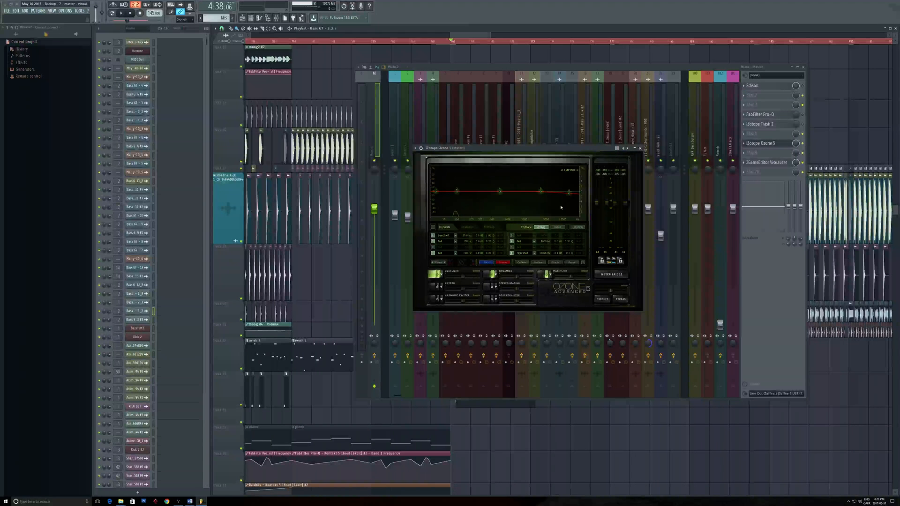
pyautogui.click(488, 275)
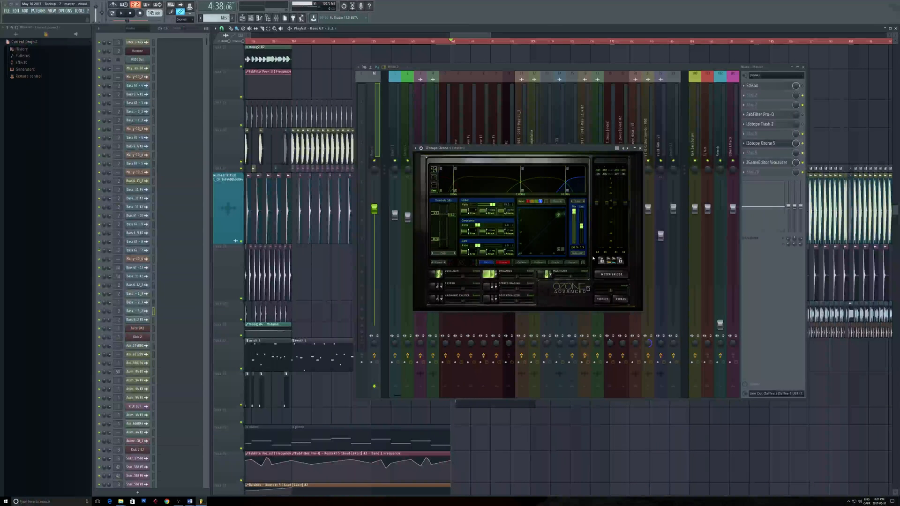
pyautogui.click(542, 274)
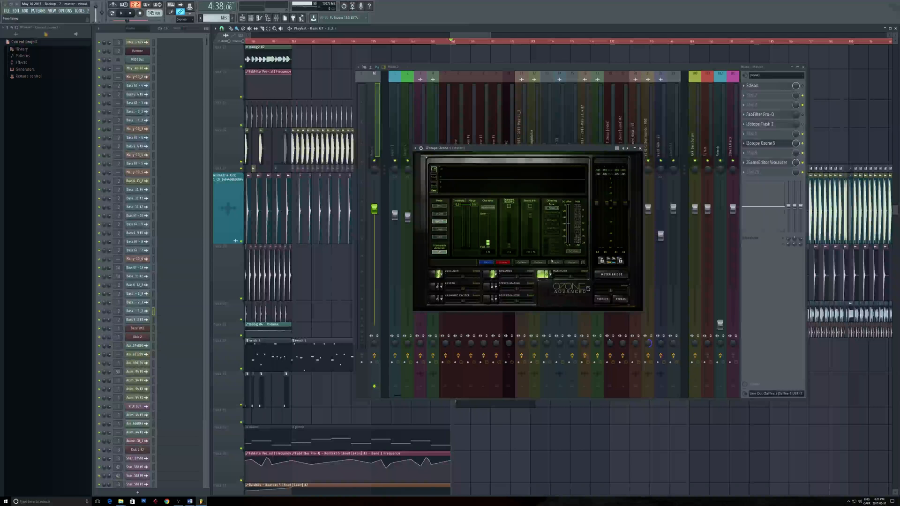
pyautogui.click(639, 148)
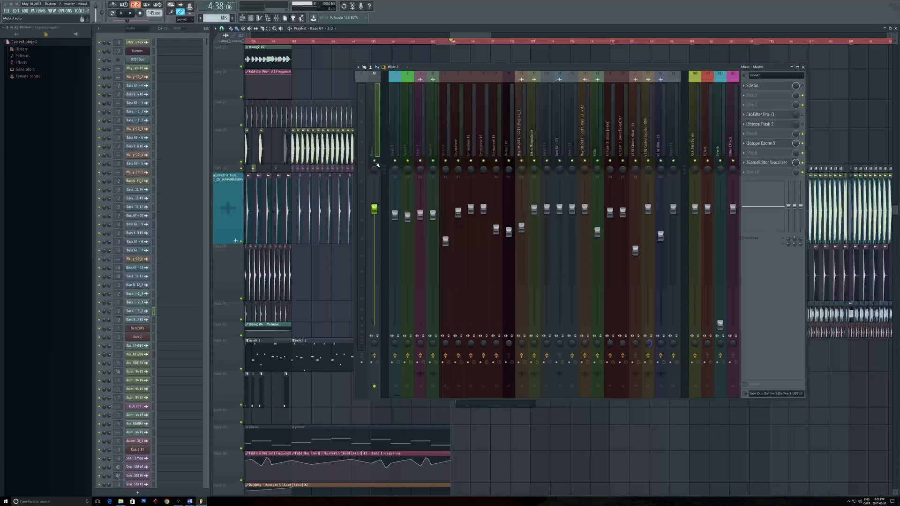
# - Move the mixer aside, play the start of the drop twice to watch the Master levels, and close the mixer
pyautogui.moveTo(500, 69); pyautogui.dragTo(150, 139)
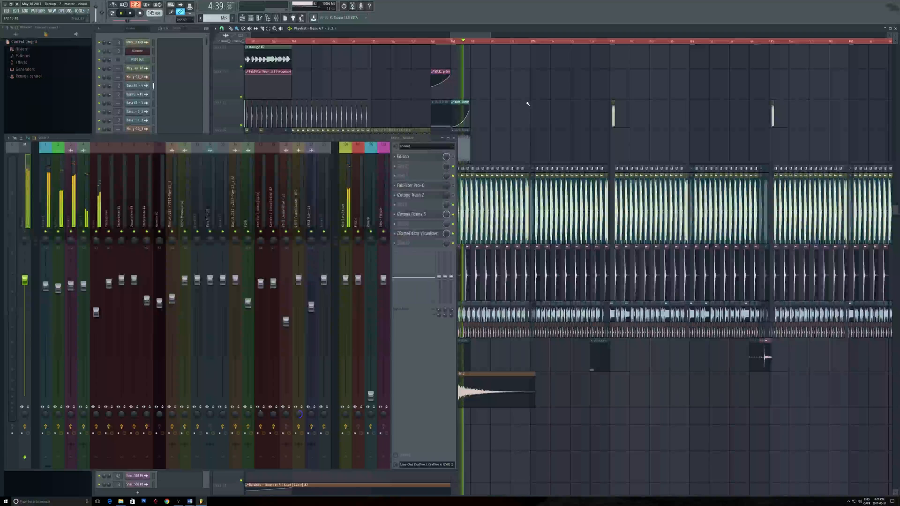
pyautogui.moveTo(358, 137); pyautogui.dragTo(463, 120)
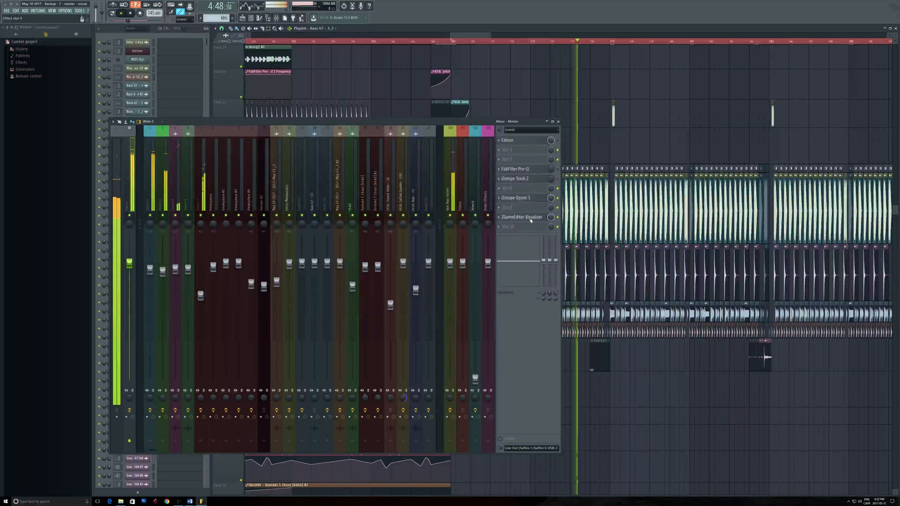
pyautogui.press('space')
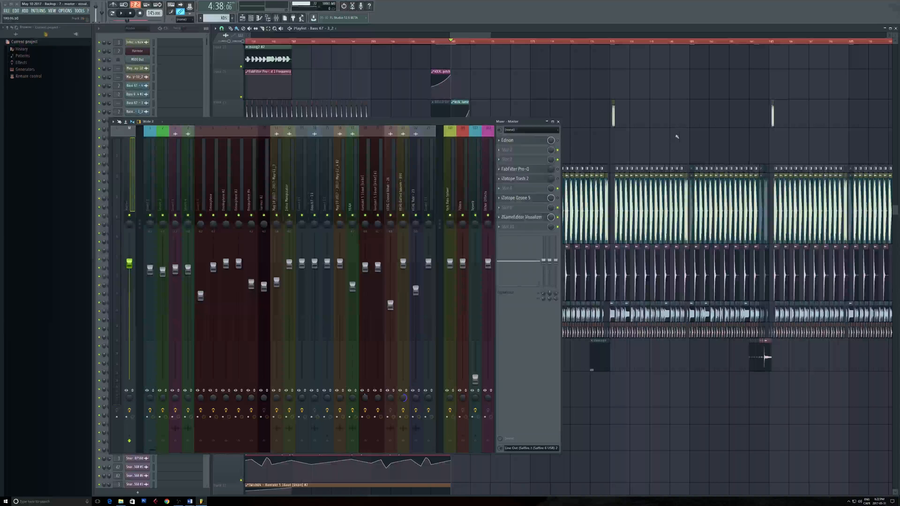
pyautogui.press('space')
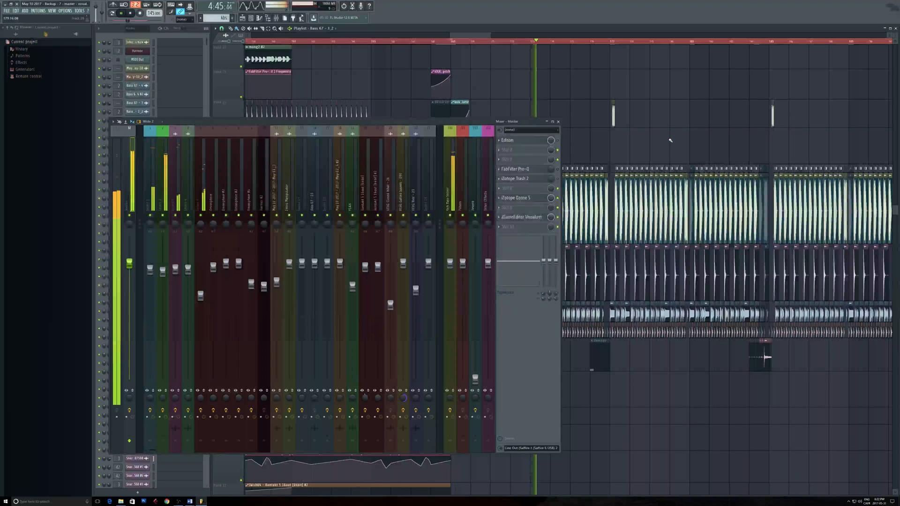
pyautogui.press('space')
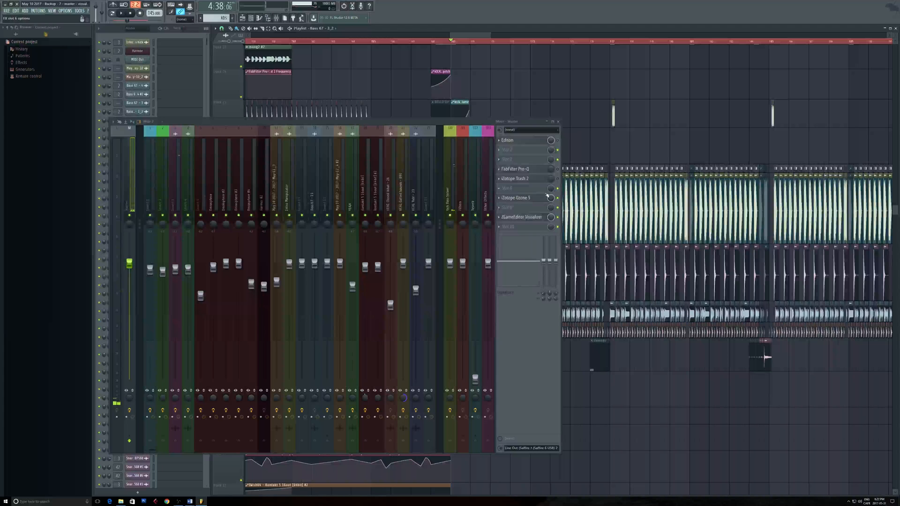
pyautogui.click(558, 122)
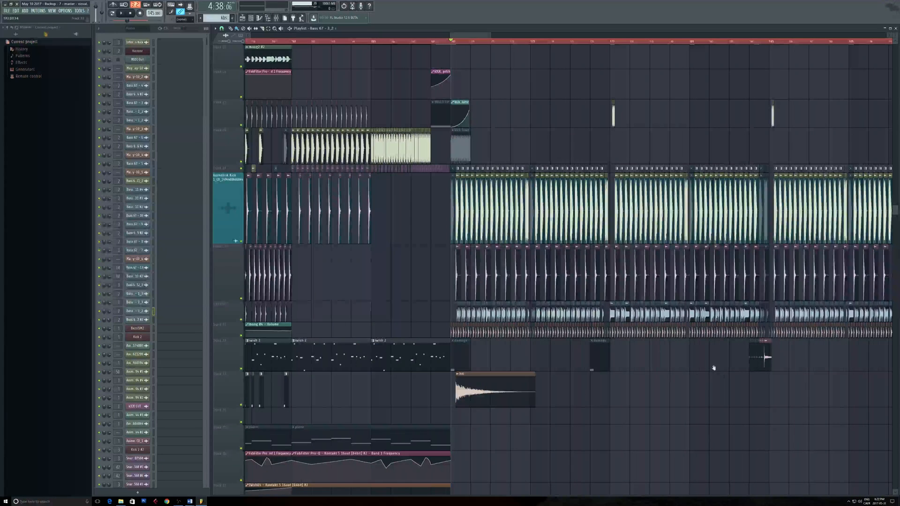
# - Look over the whole playlist arrangement and set the playhead back to the start of the drop
pyautogui.moveTo(713, 367); pyautogui.dragTo(608, 321)
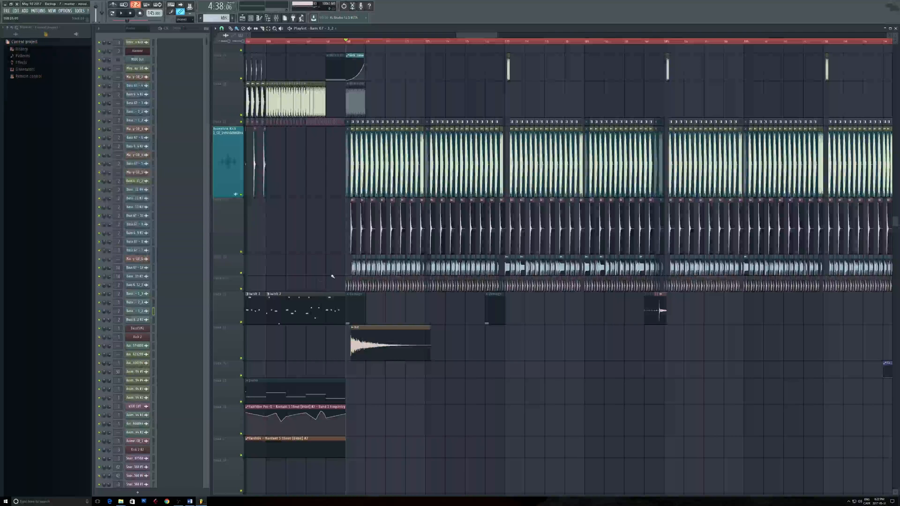
pyautogui.scroll(3, 357, 261)
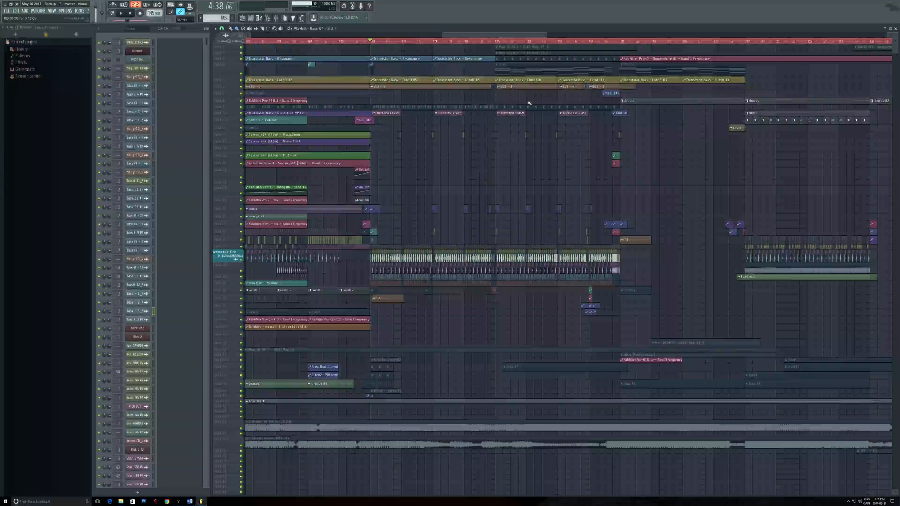
pyautogui.click(486, 43)
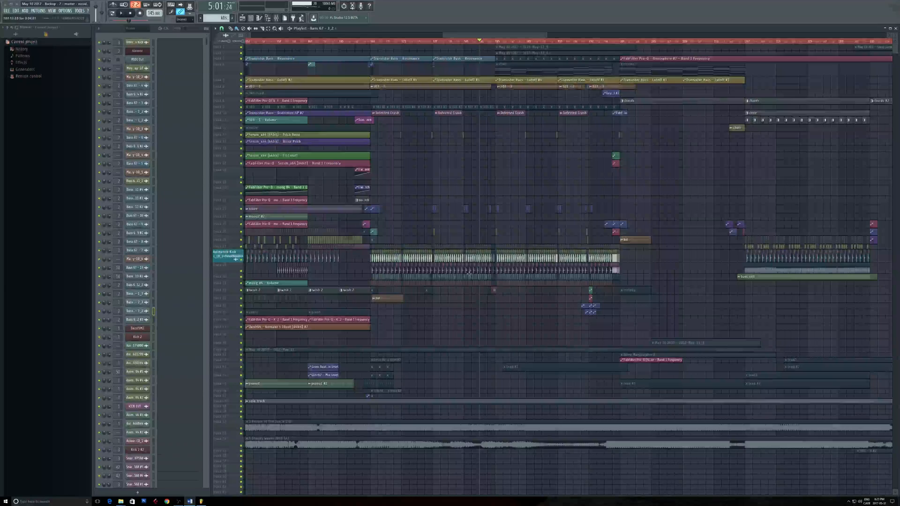
pyautogui.scroll(5, 444, 286)
pyautogui.scroll(8, 441, 284)
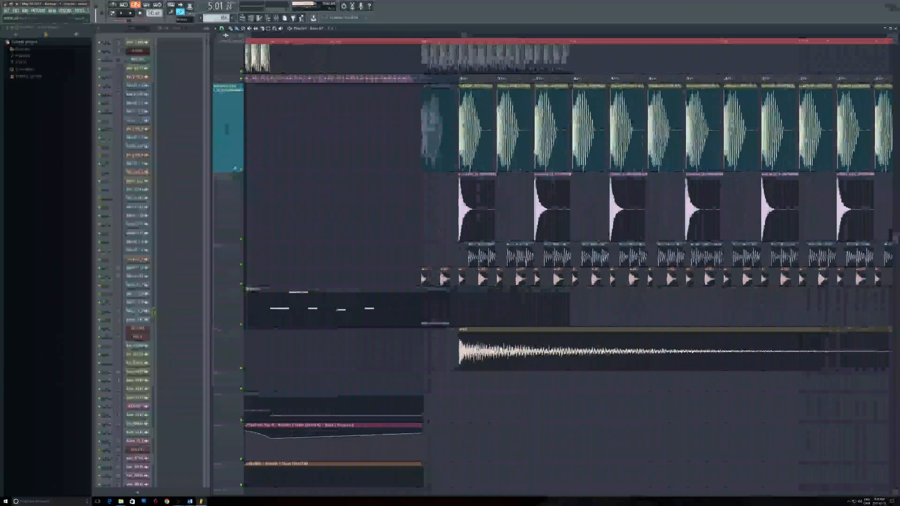
pyautogui.click(422, 42)
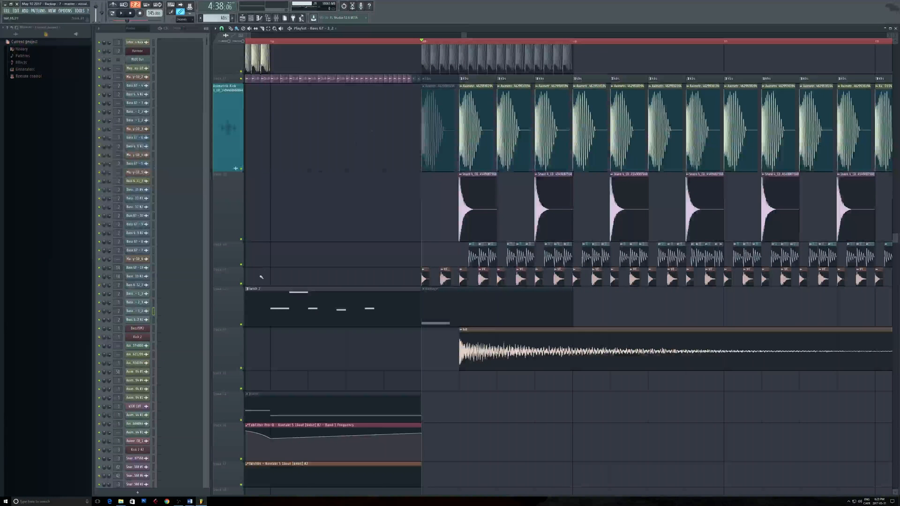
# - Solo the bass clip track and briefly play it from the start of the drop
pyautogui.rightClick(242, 265)
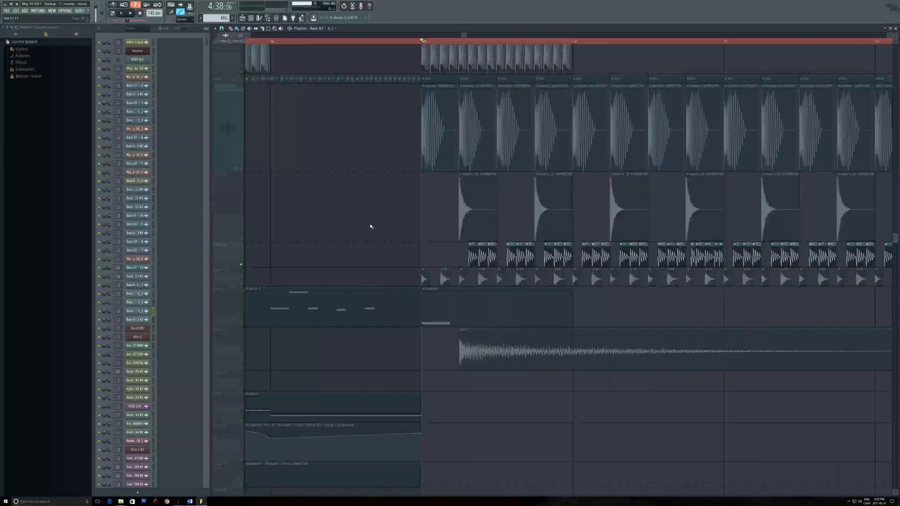
pyautogui.press('space')
pyautogui.press('space')
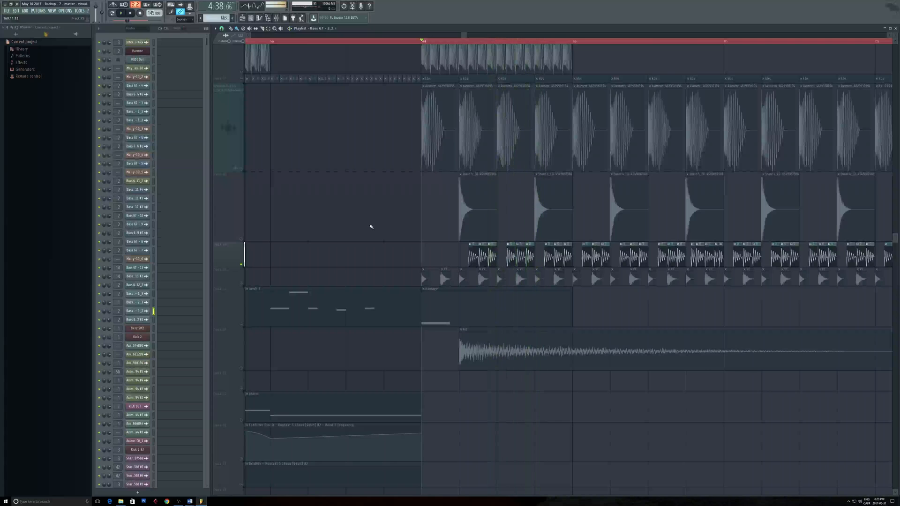
# - Open the channel settings of the first bass clip's Bass 67 - 4 sample and replay the soloed bass
pyautogui.click(470, 260)
pyautogui.scroll(3, 470, 260)
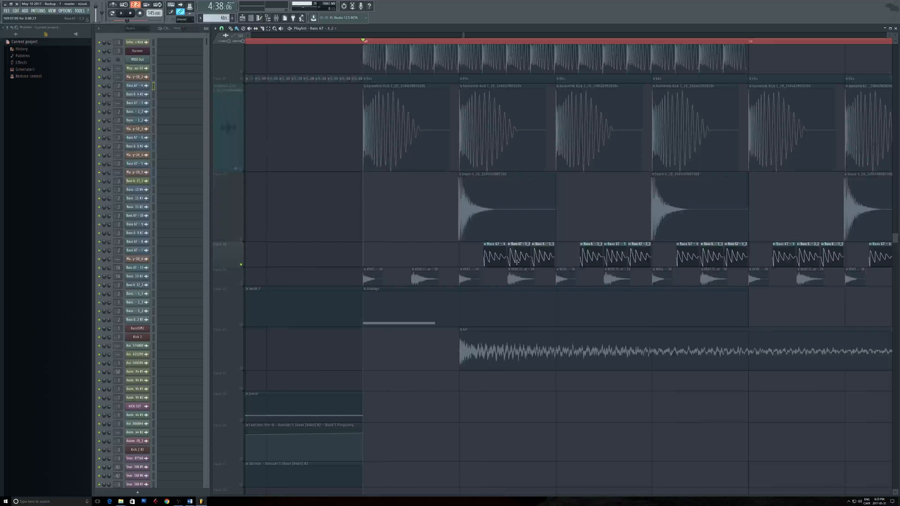
pyautogui.click(515, 259)
pyautogui.doubleClick(495, 258)
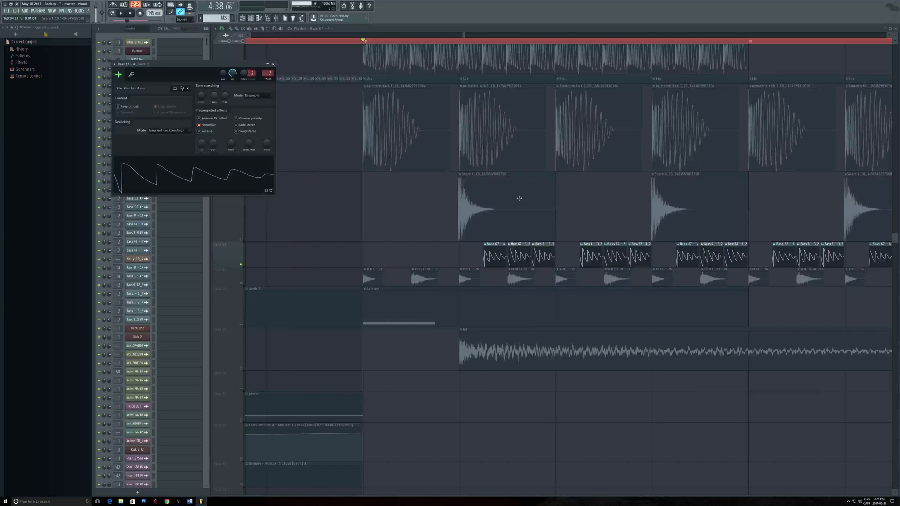
pyautogui.rightClick(397, 255)
pyautogui.press('space')
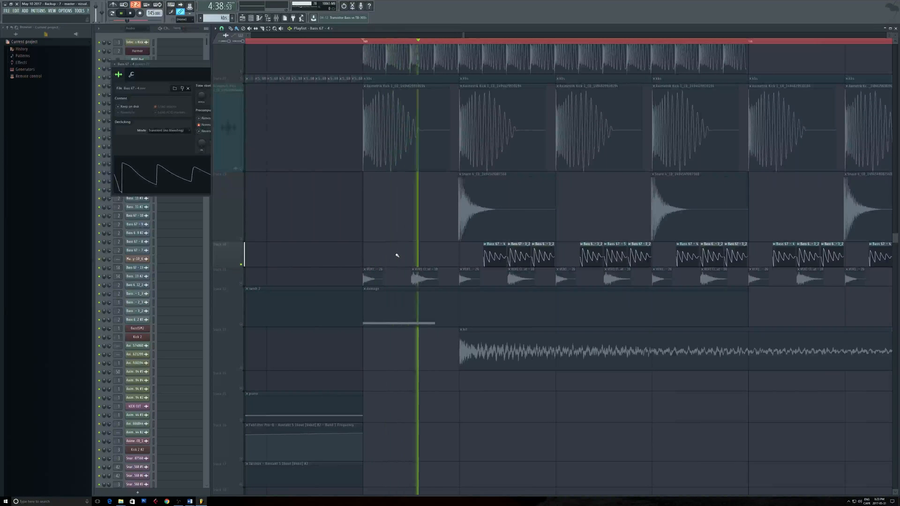
pyautogui.press('space')
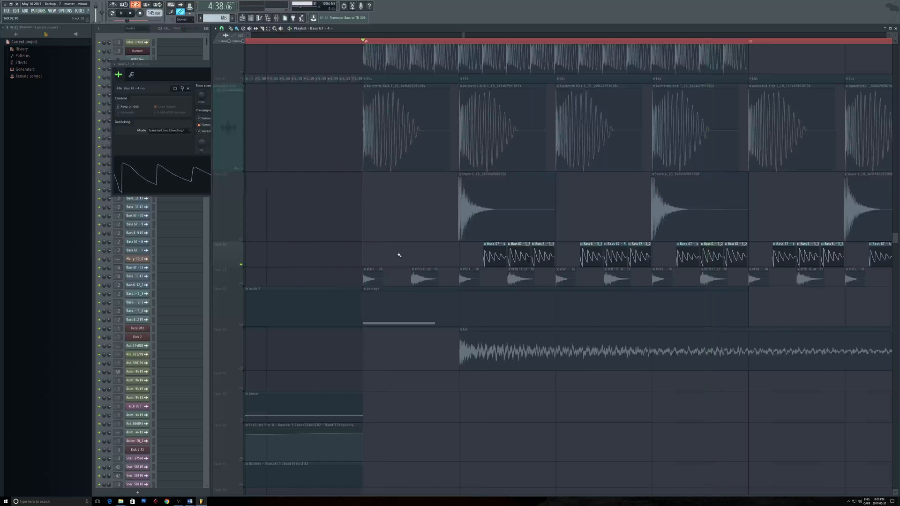
# - Examine the pattern of the following bass clips and bring all playlist tracks back out of solo
pyautogui.keyDown('ctrl'); pyautogui.click(586, 245); pyautogui.keyUp('ctrl')
pyautogui.scroll(-3, 469, 230)
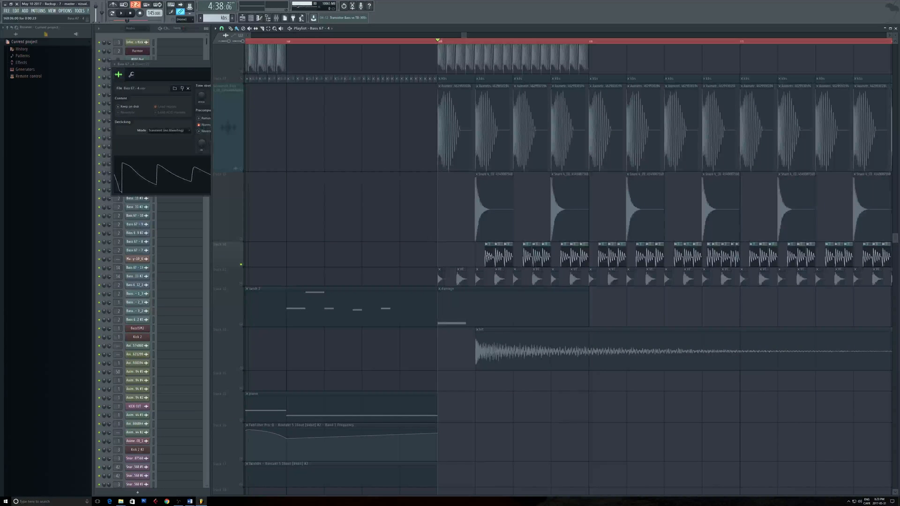
pyautogui.scroll(3, 489, 256)
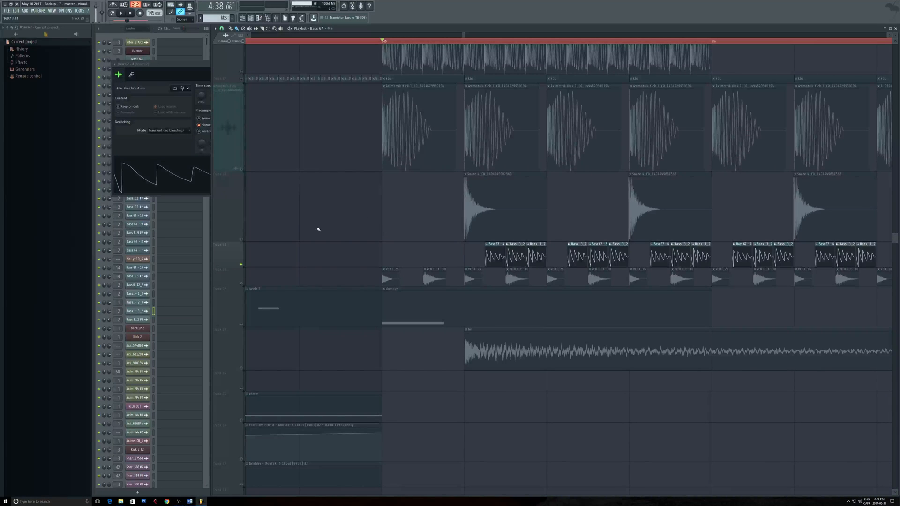
pyautogui.scroll(-2, 331, 220)
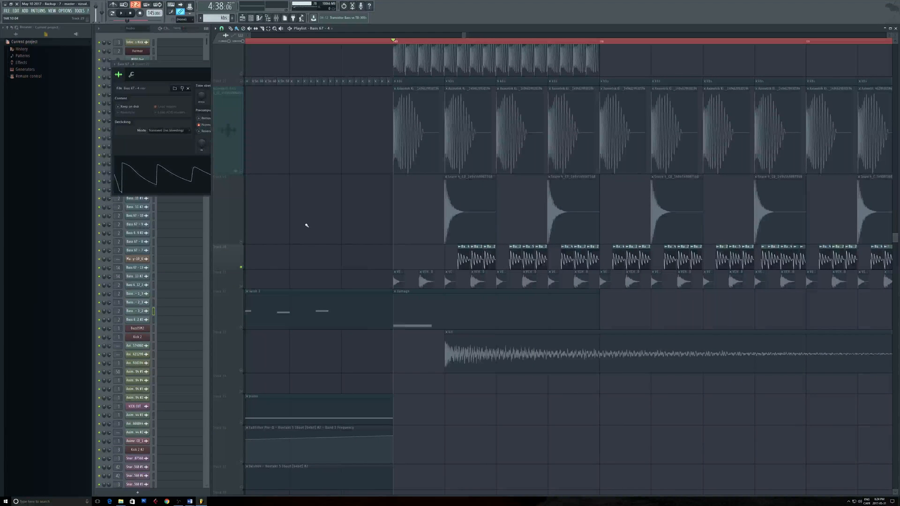
pyautogui.rightClick(241, 267)
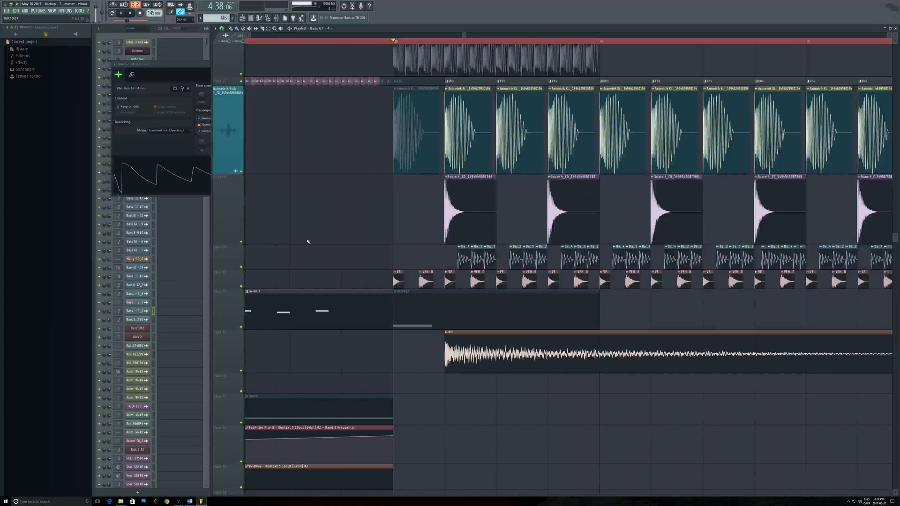
# - Play the drop from its start with all tracks active and look over its full kick, snare and bass arrangement
pyautogui.keyDown('ctrl'); pyautogui.scroll(-4, 349, 249); pyautogui.keyUp('ctrl')
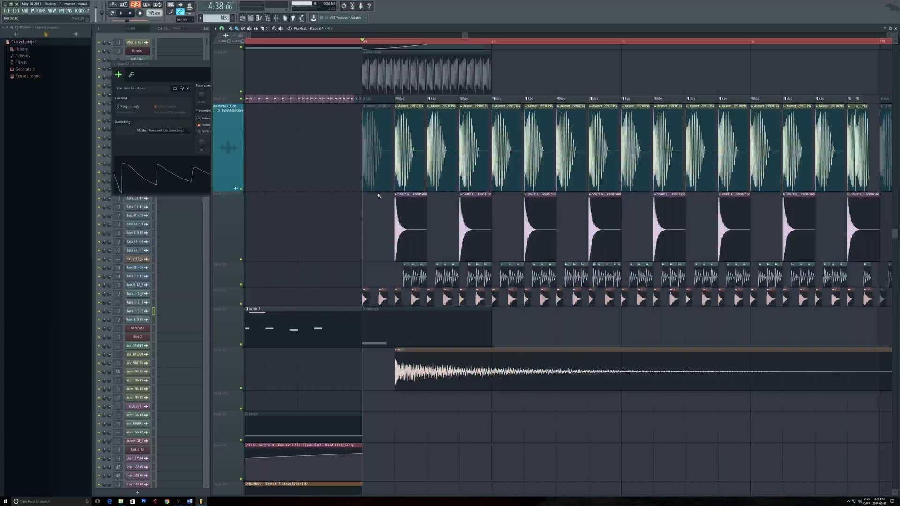
pyautogui.moveTo(575, 256); pyautogui.dragTo(405, 191)
pyautogui.scroll(-3, 404, 191)
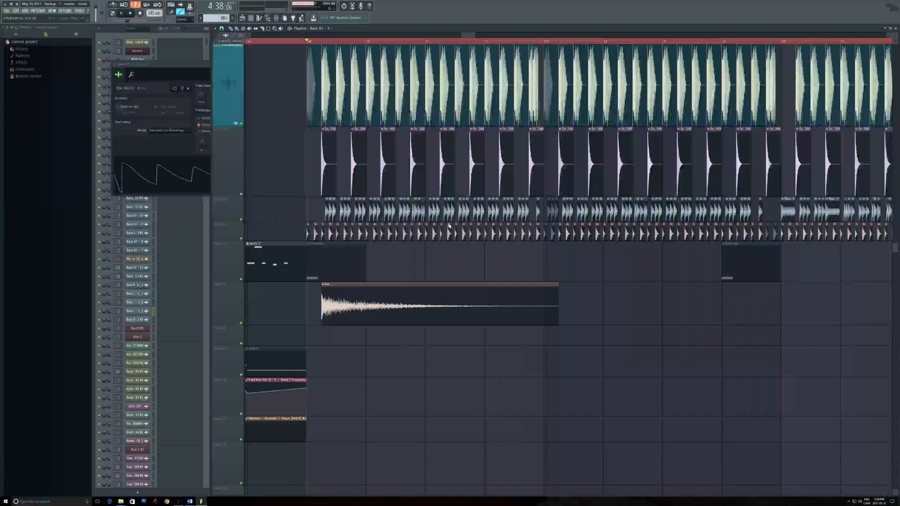
pyautogui.press('space')
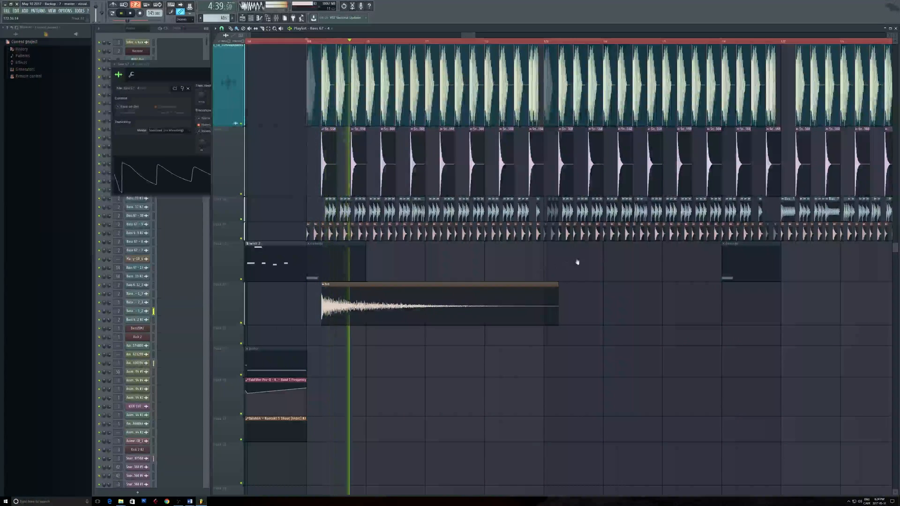
pyautogui.moveTo(577, 262); pyautogui.dragTo(421, 345)
pyautogui.moveTo(731, 115); pyautogui.dragTo(500, 175)
pyautogui.scroll(-8, 500, 174)
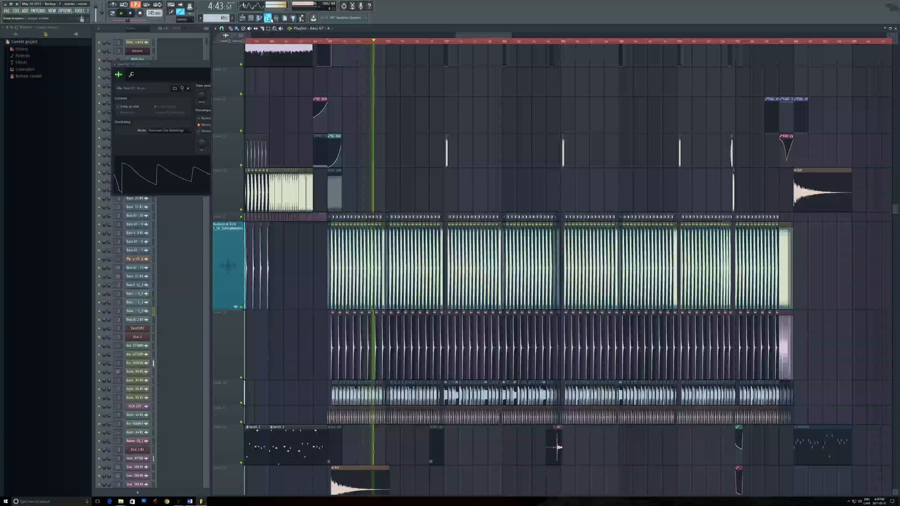
# - Open the mixer during playback, mute and unmute an active insert among the later tracks, and close the mixer
pyautogui.click(270, 18)
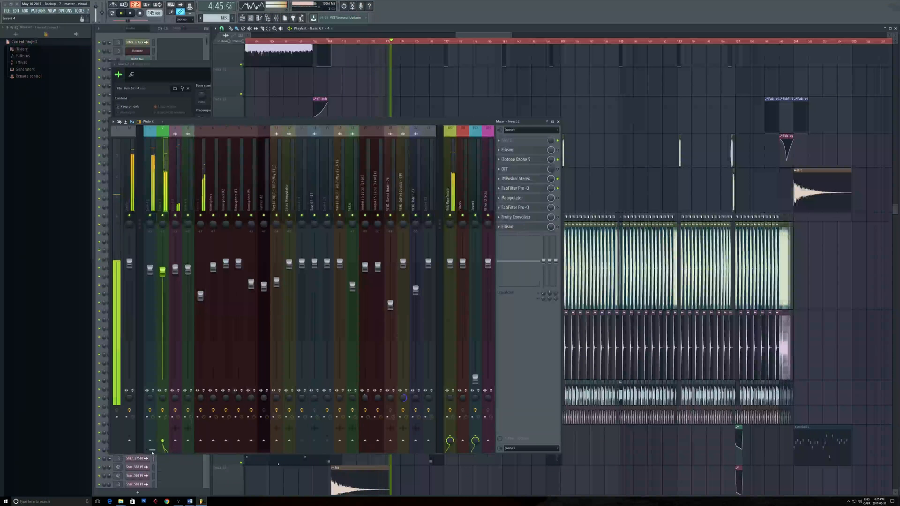
pyautogui.moveTo(151, 453); pyautogui.dragTo(235, 448)
pyautogui.click(264, 216)
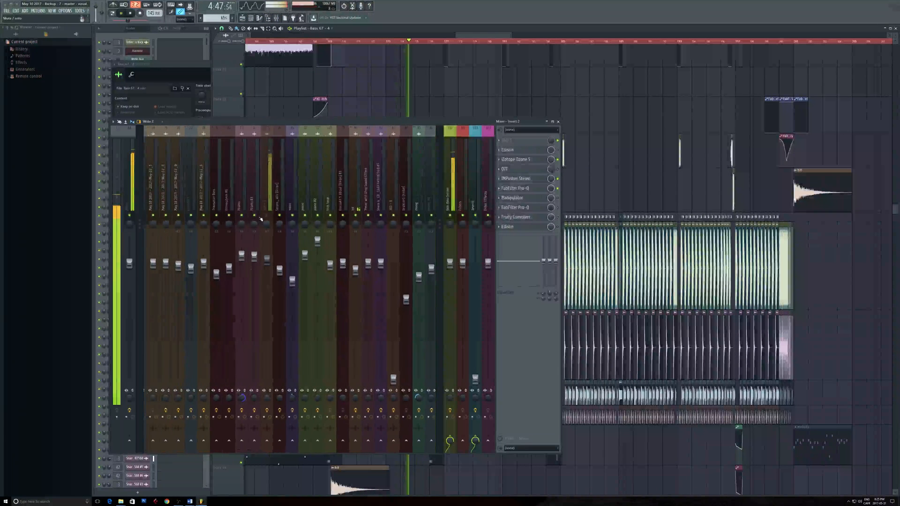
pyautogui.click(267, 216)
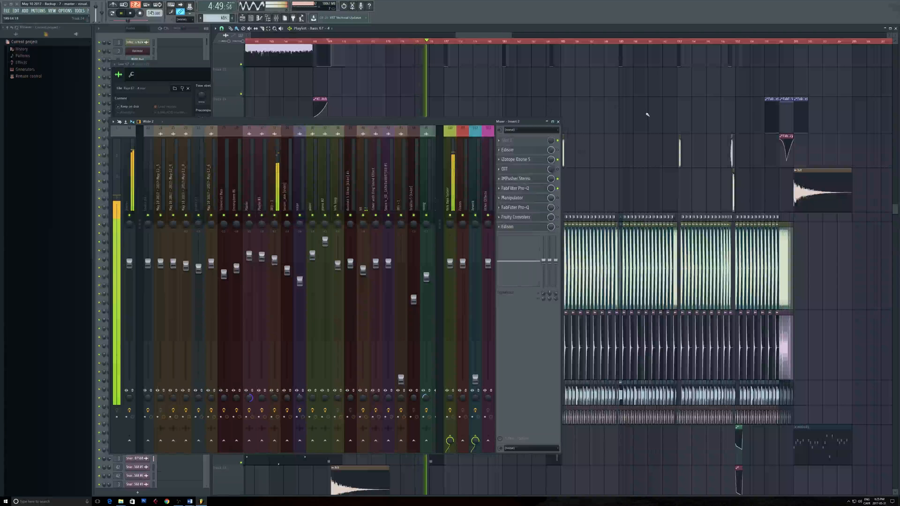
pyautogui.click(558, 122)
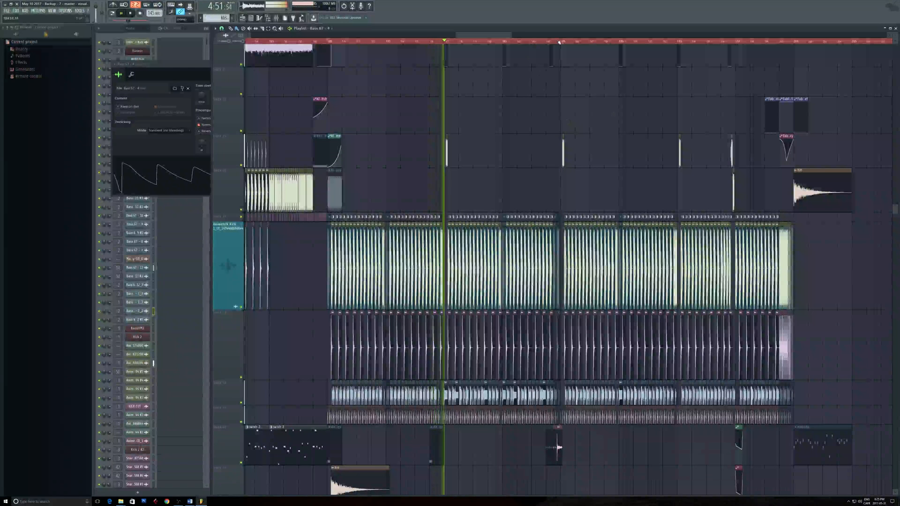
# - Jump playback to the second half of the drop, look over the section that follows it, and stop playback
pyautogui.click(574, 41)
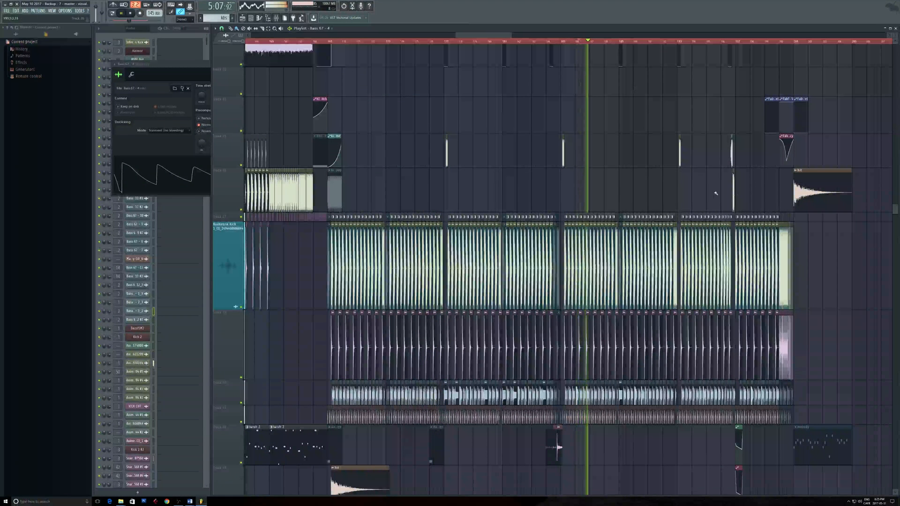
pyautogui.moveTo(698, 194); pyautogui.dragTo(570, 185)
pyautogui.scroll(-2, 591, 187)
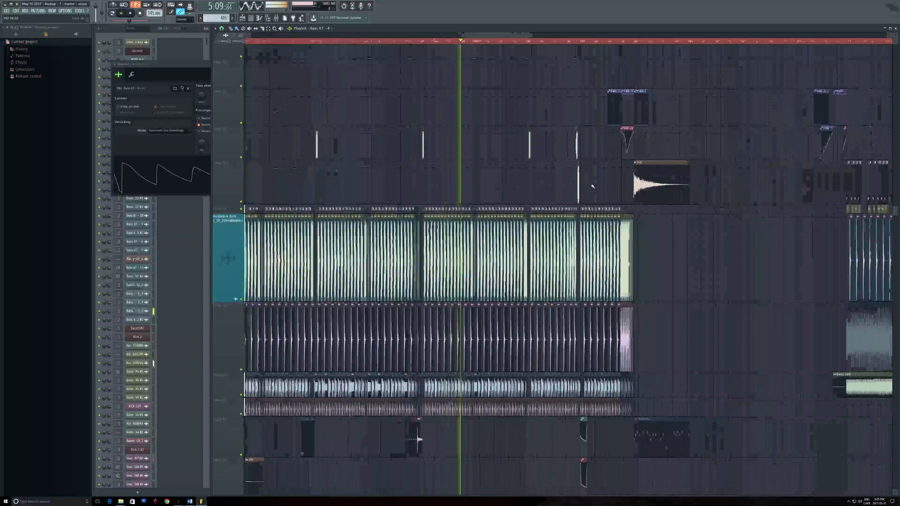
pyautogui.scroll(-2, 593, 186)
pyautogui.press('space')
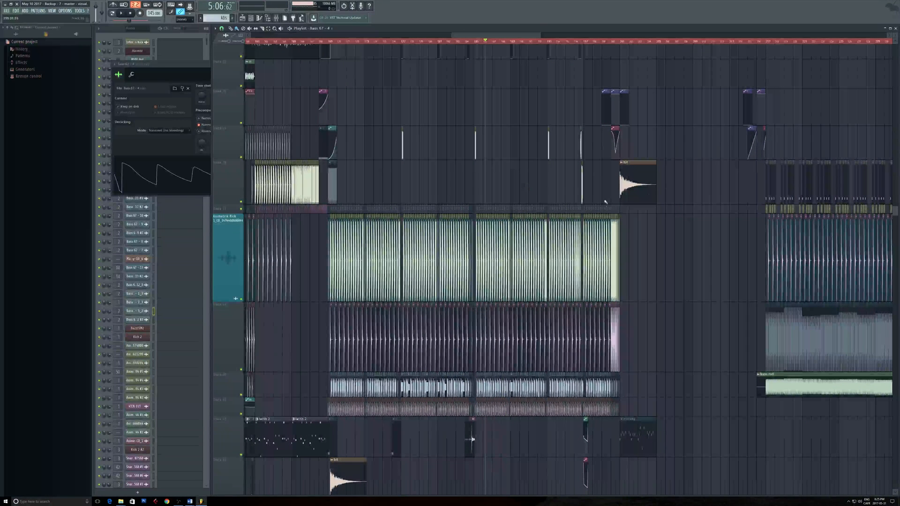